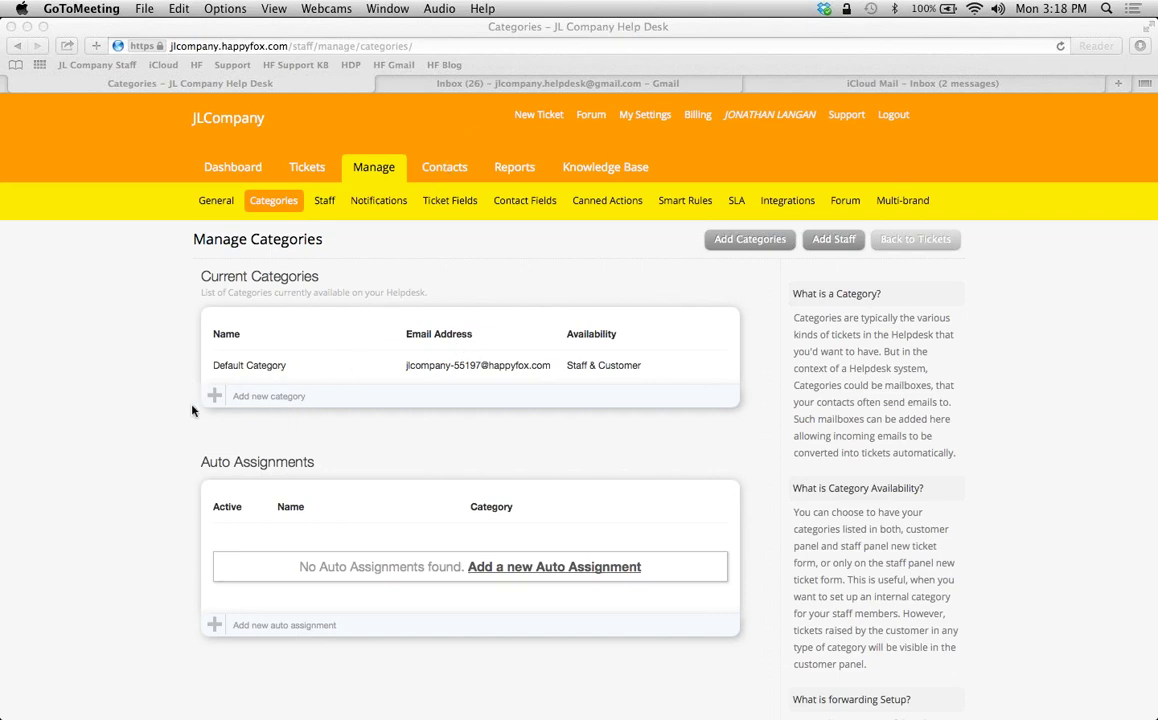
Look over the Gmail and iCloud Mail inboxes, then come back to the HappyFox categories page
click(540, 83)
mouse_move(962, 161)
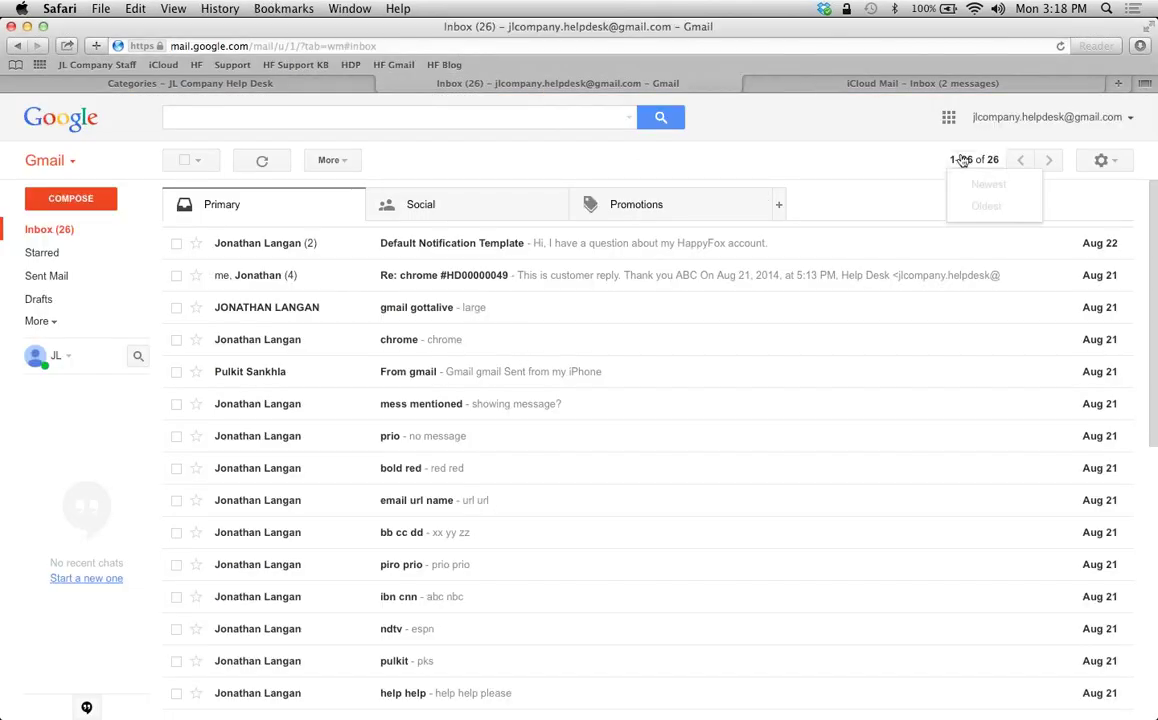
click(838, 87)
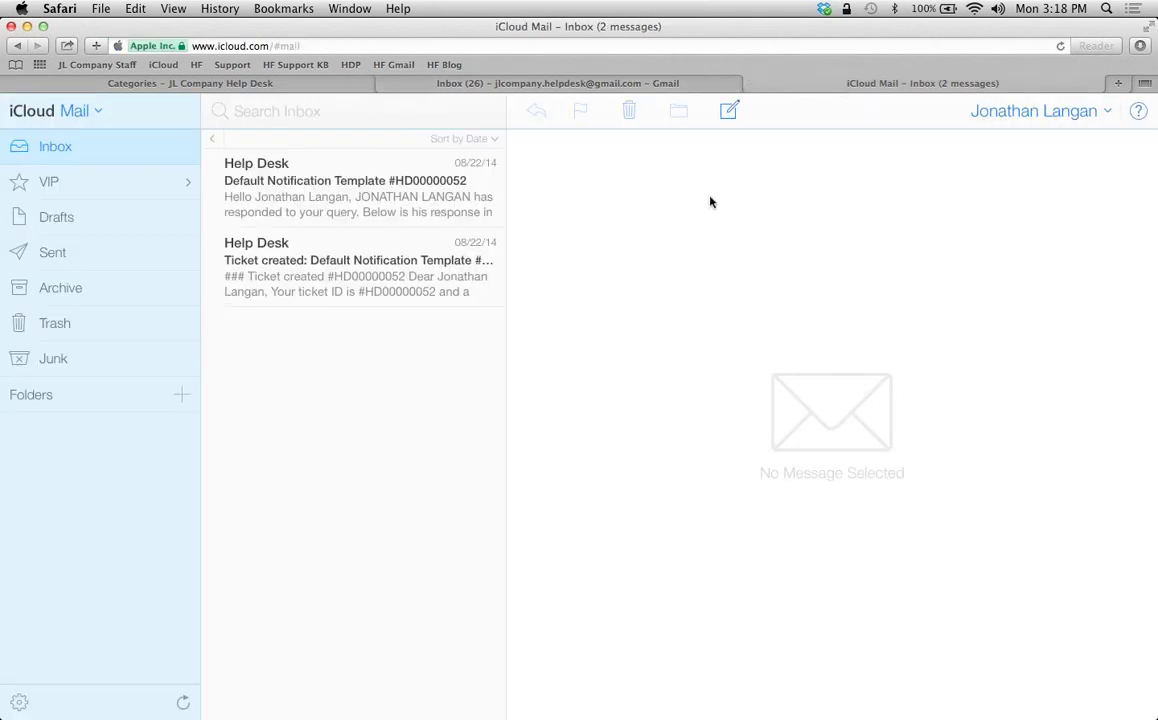
click(530, 84)
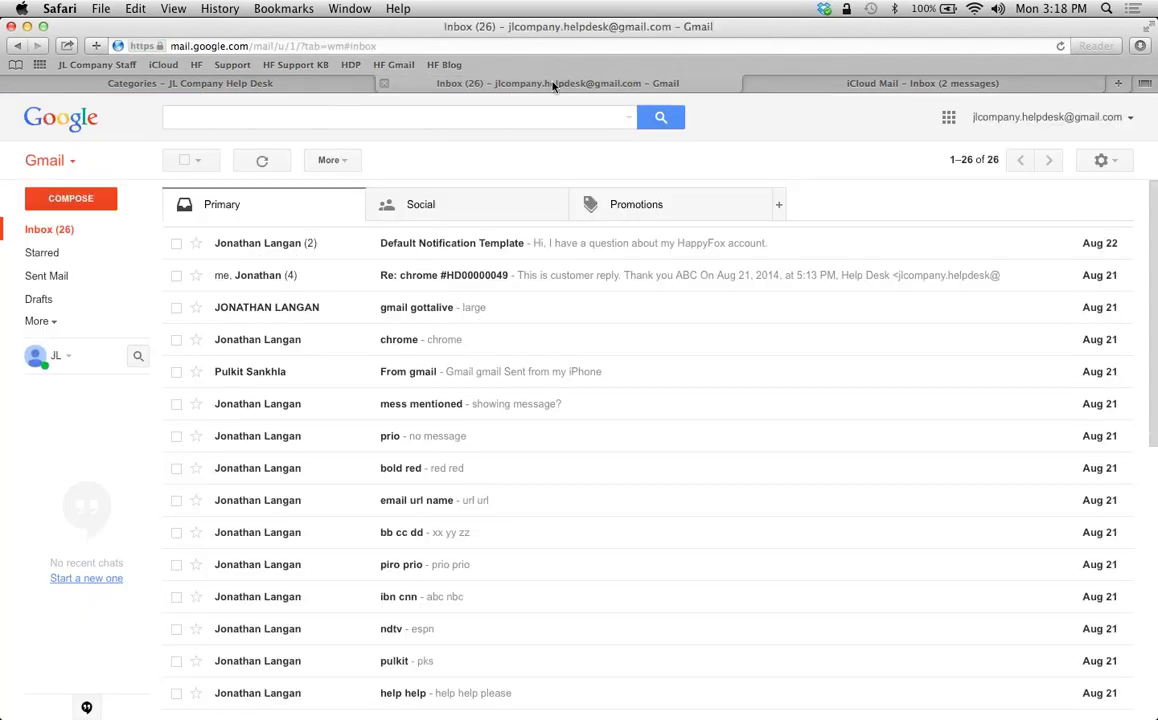
click(328, 86)
click(426, 88)
click(800, 88)
click(473, 84)
click(289, 86)
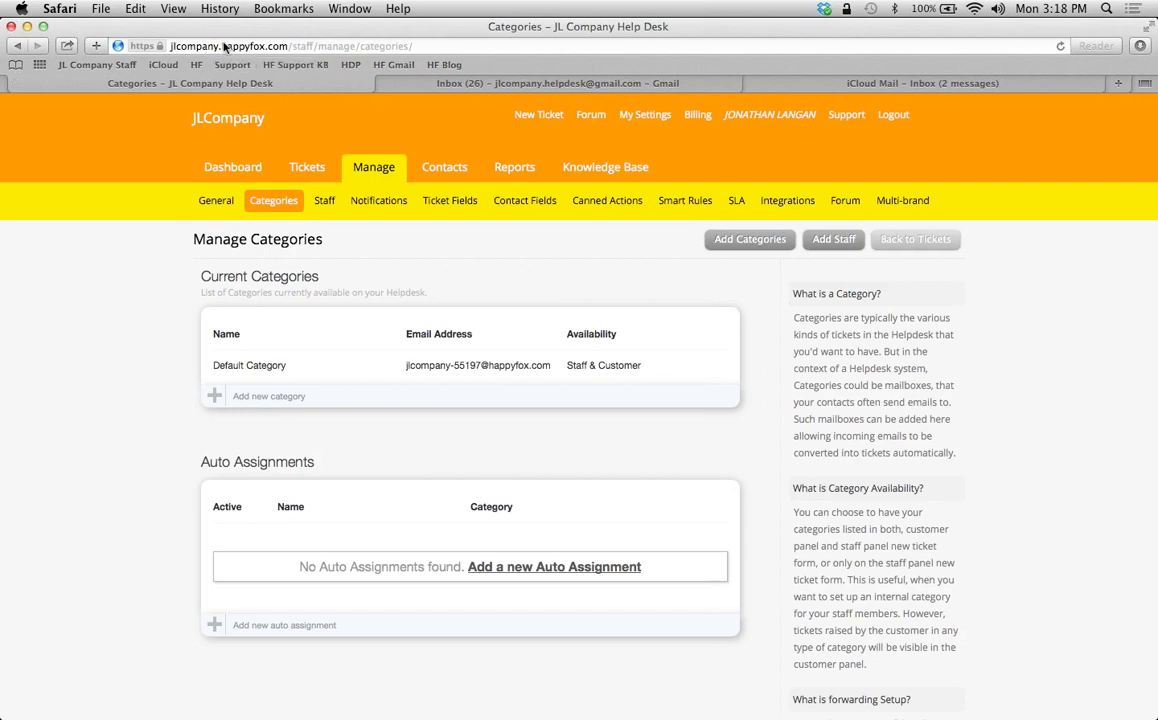
Highlight 'staff' in the page address and the Default Category's forwarding email address
double_click(300, 46)
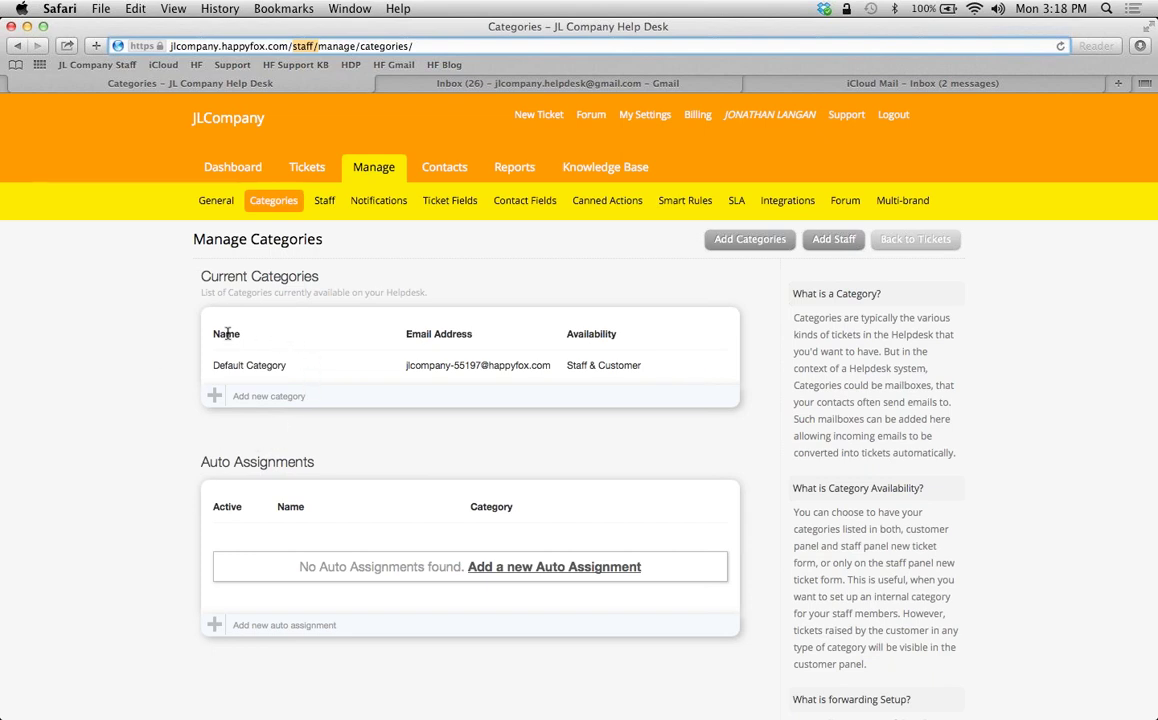
drag(414, 366, 526, 370)
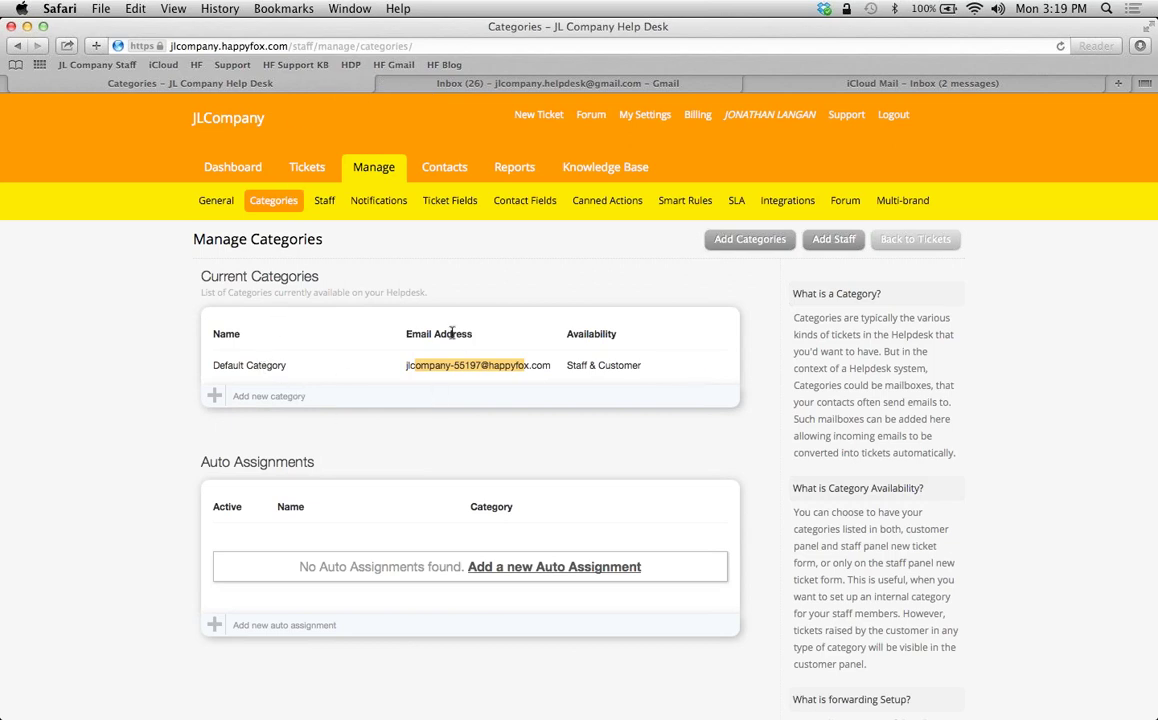
Start a new category, set Mailbox Type to Email Forwarding, and highlight the generated forwarding address
click(213, 396)
scroll(160, 440, down, 5)
scroll(135, 385, down, 4)
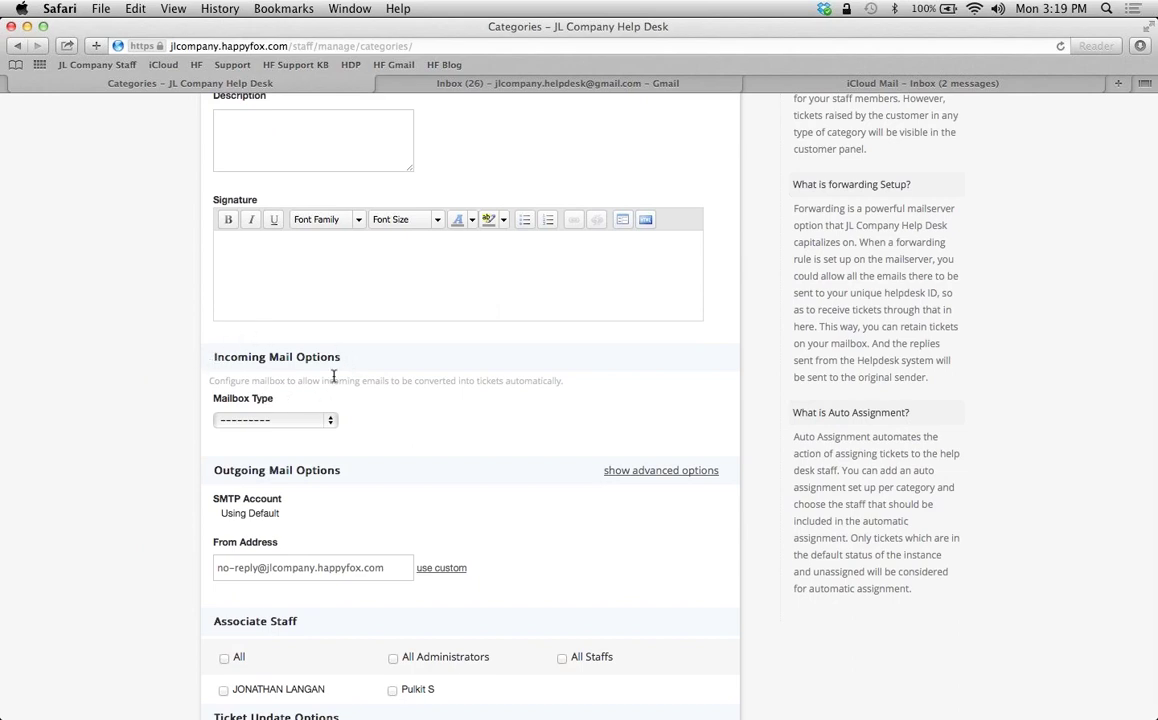
click(330, 420)
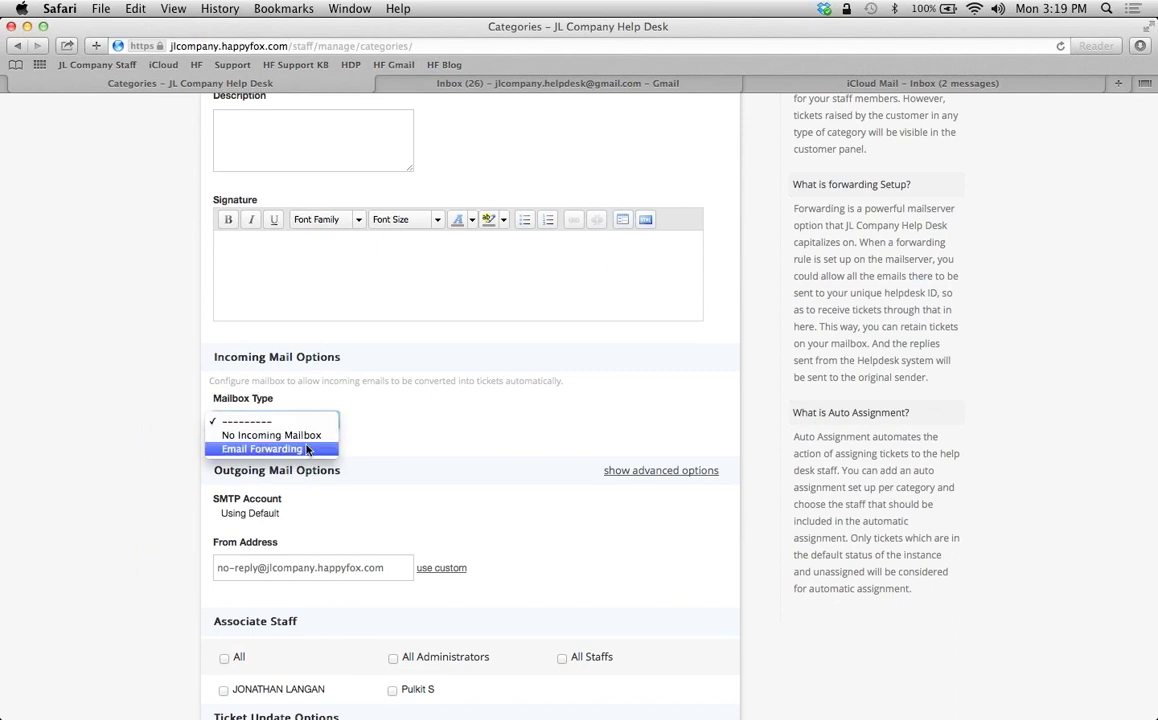
click(307, 450)
drag(509, 526, 660, 527)
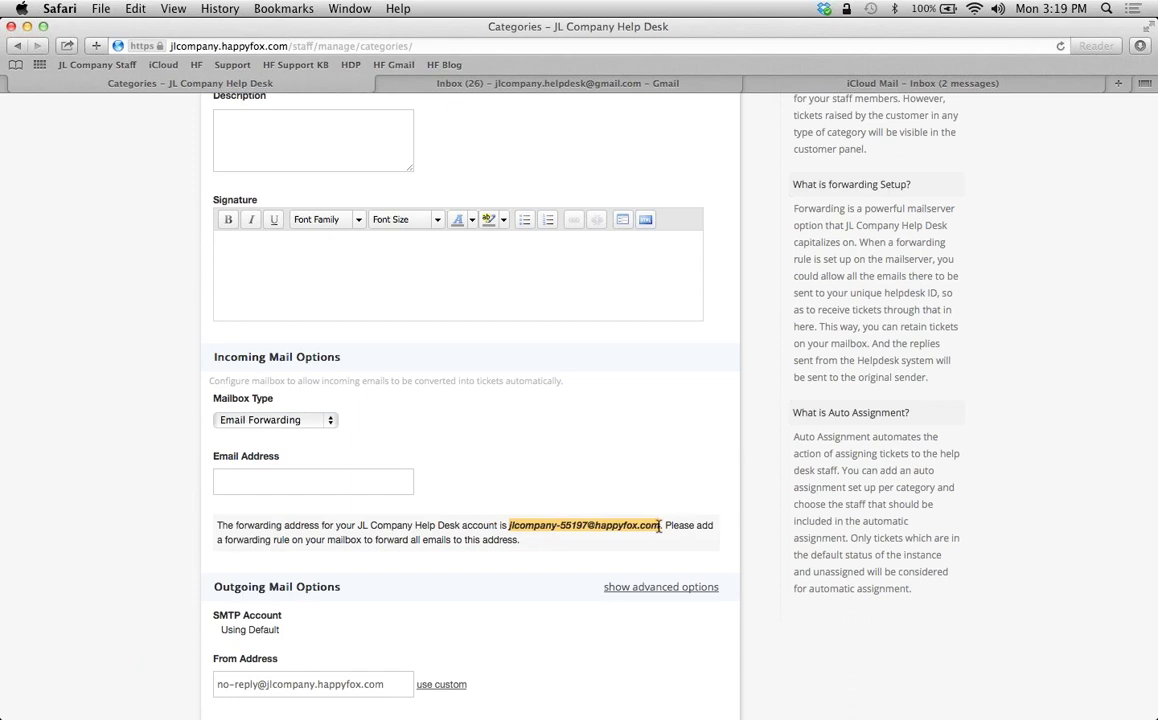
Check the Gmail inbox, then cancel the unsaved new category form
right_click(140, 446)
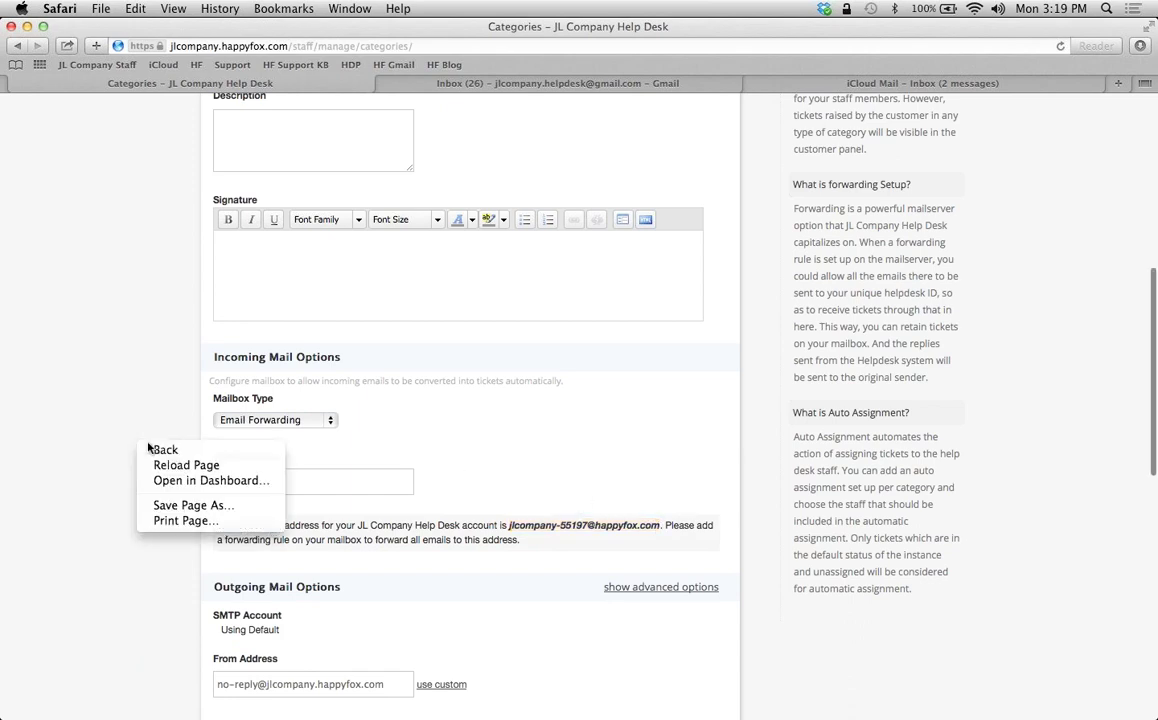
click(378, 485)
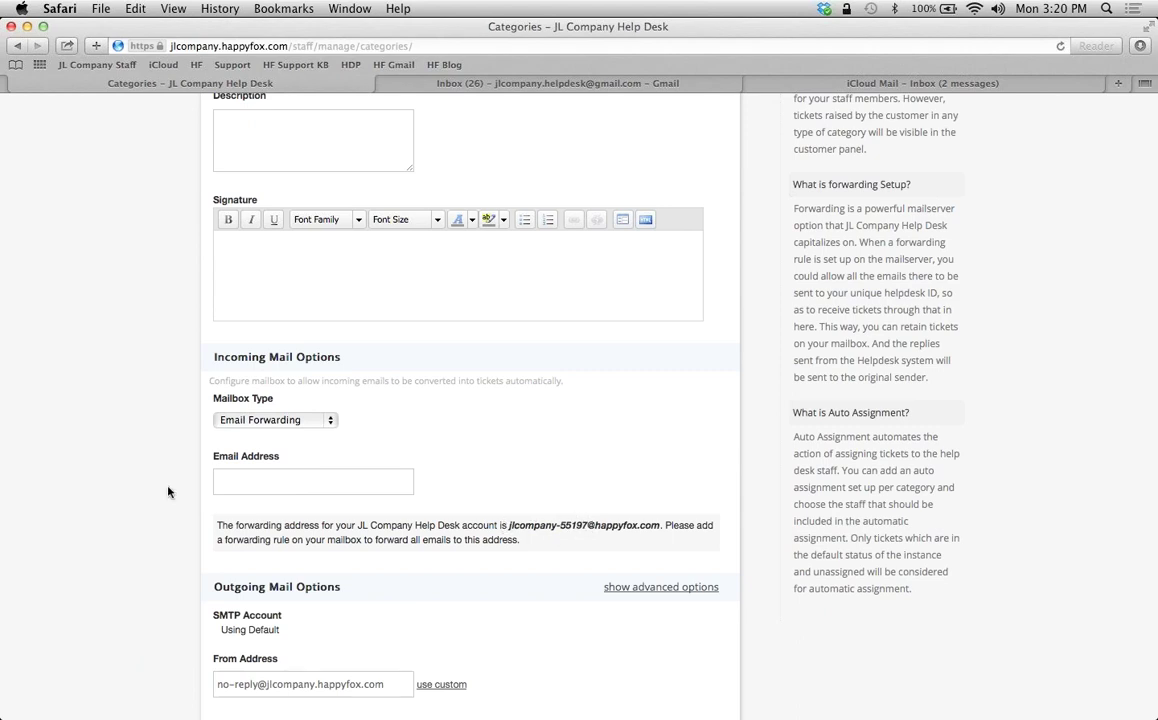
click(485, 86)
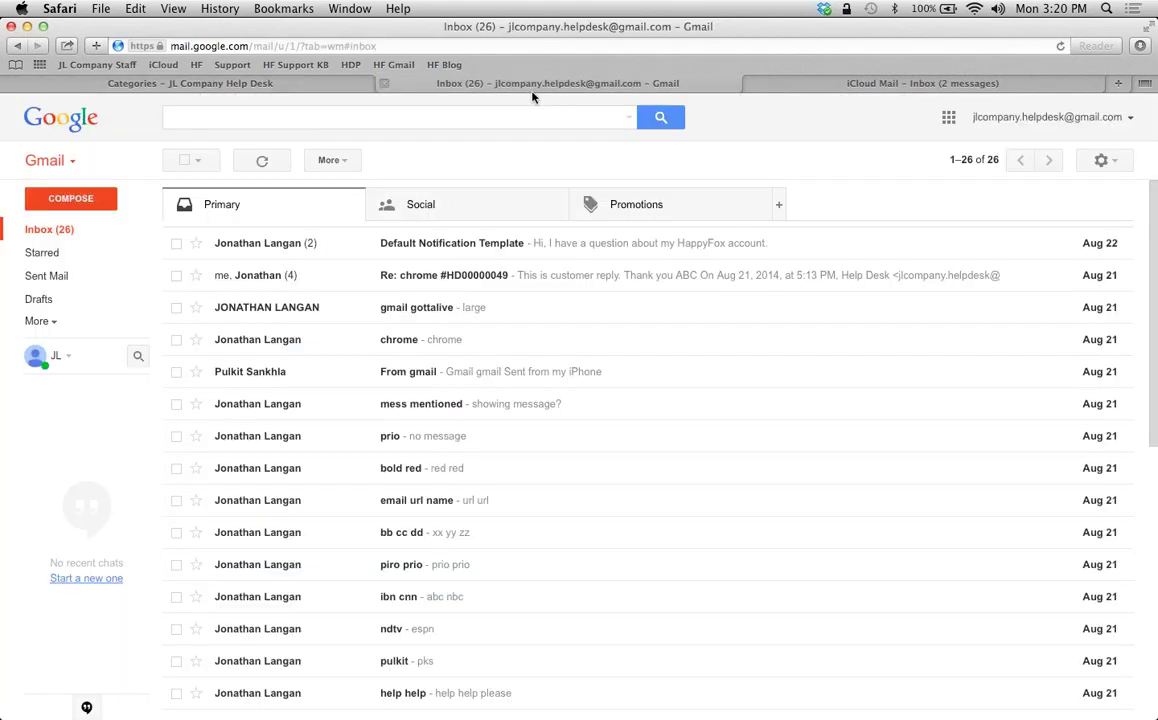
click(135, 84)
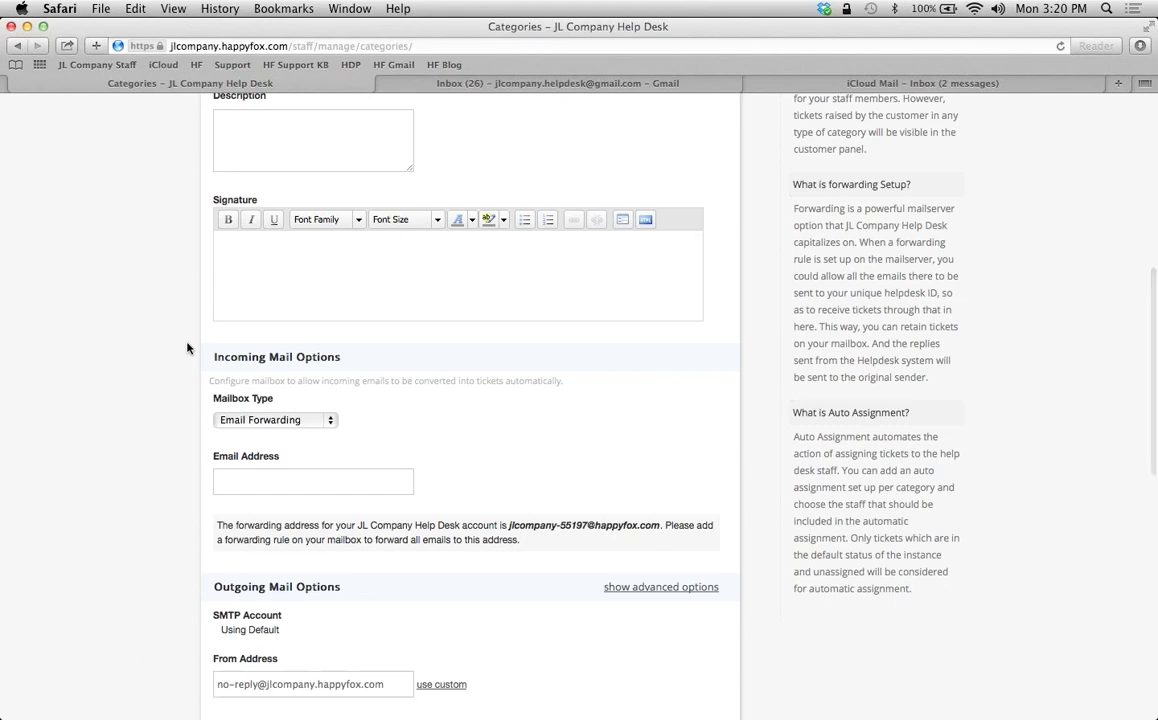
scroll(401, 313, up, 5)
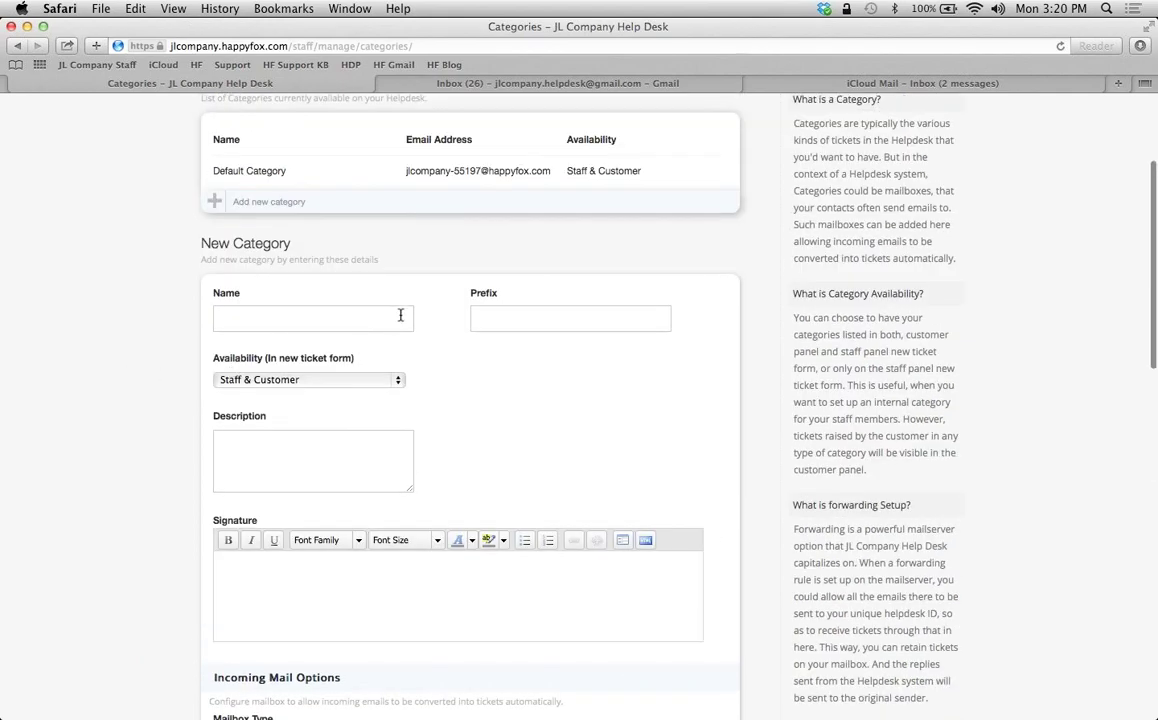
scroll(400, 431, down, 10)
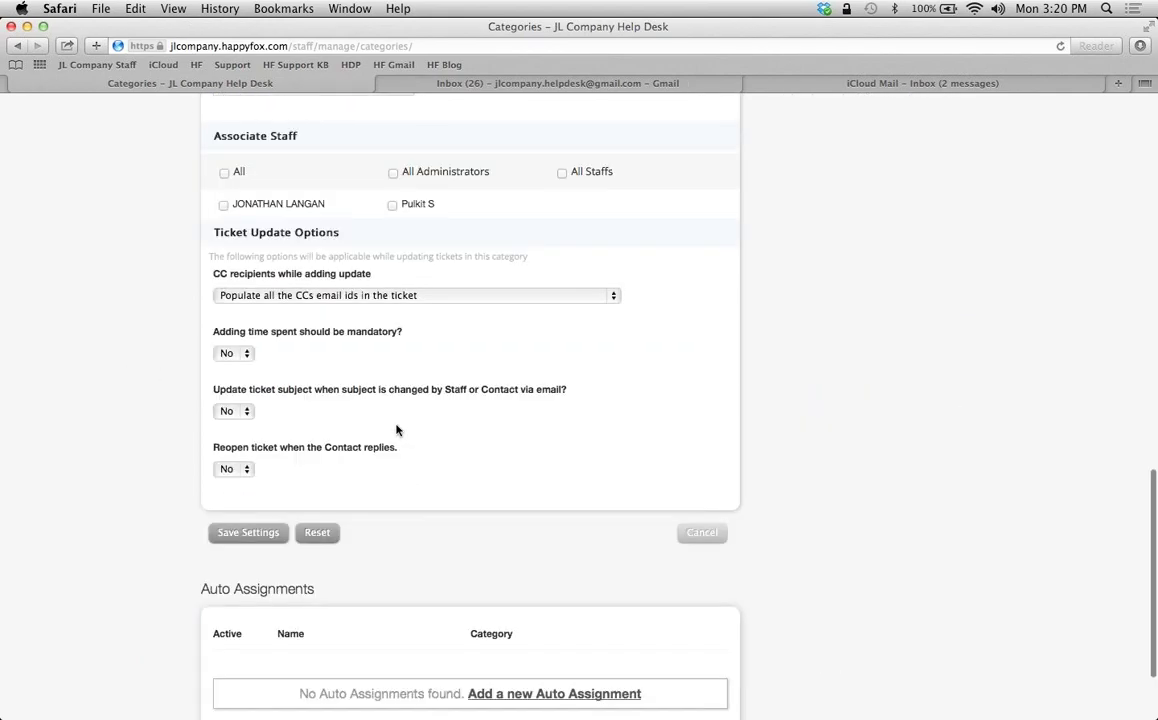
click(716, 542)
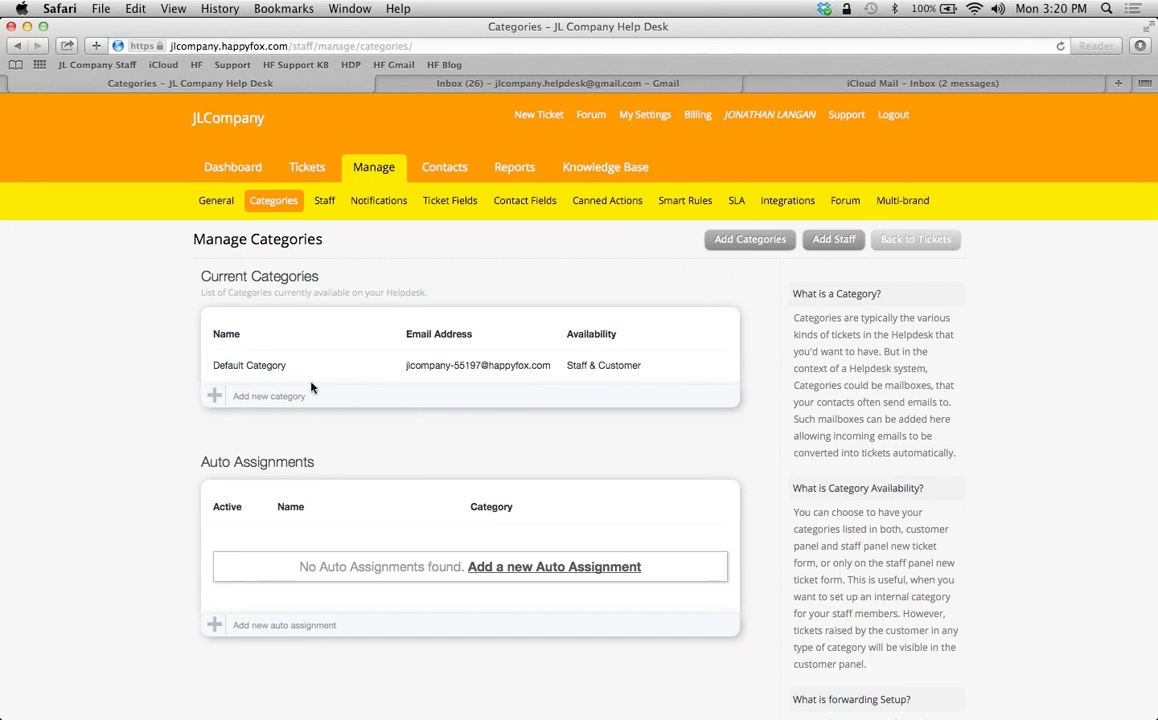
Start a new category named 'Customer Support' with prefix CS
mouse_move(429, 380)
mouse_move(509, 363)
click(214, 396)
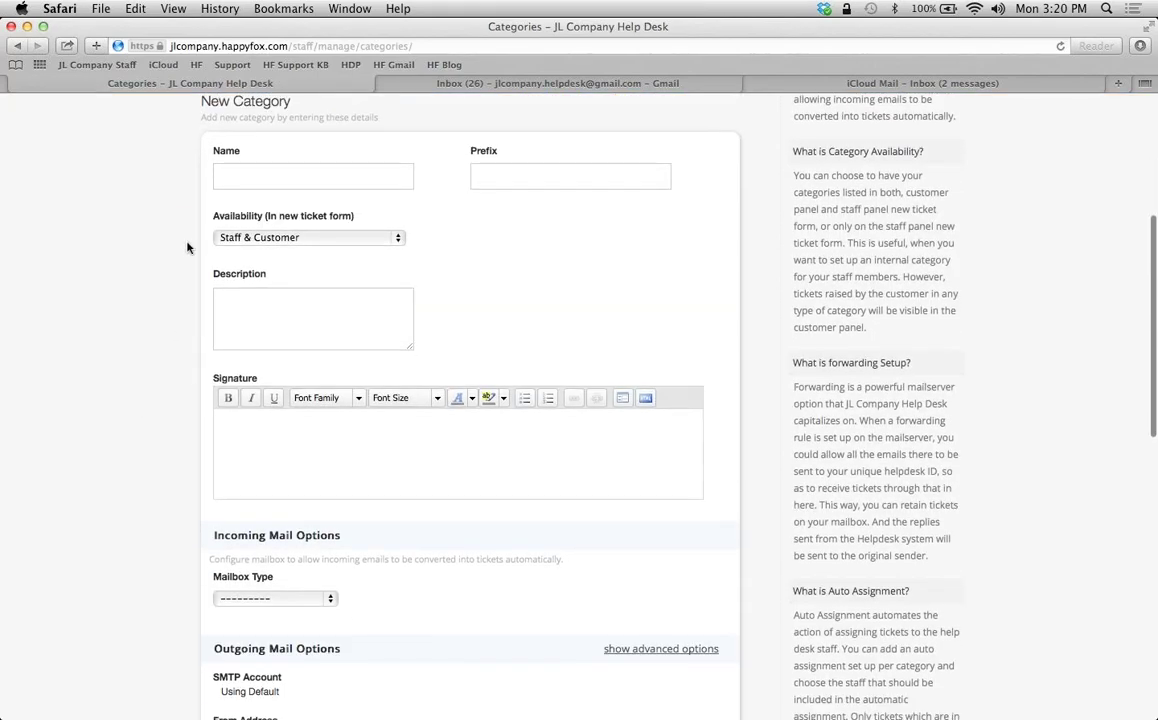
click(237, 180)
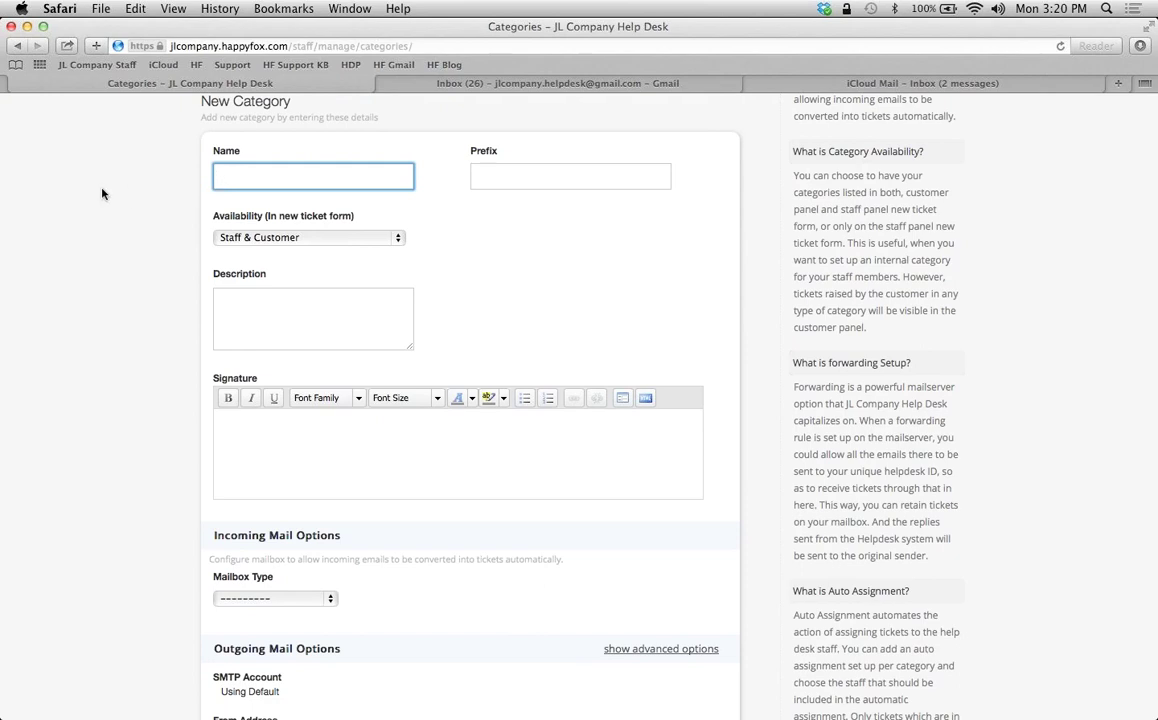
text(Customer Support)
key(Tab)
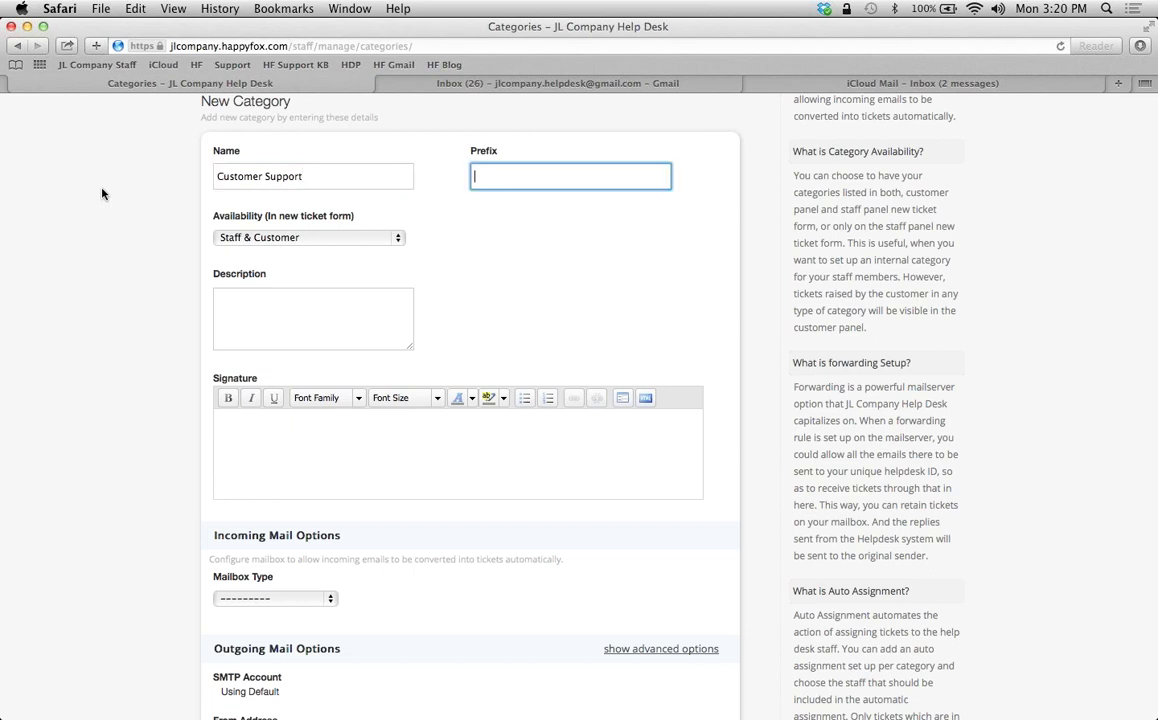
text(CS)
Enter description 'Help Desk' and a two-line signature 'Thank you!' / 'JL Company'
click(278, 306)
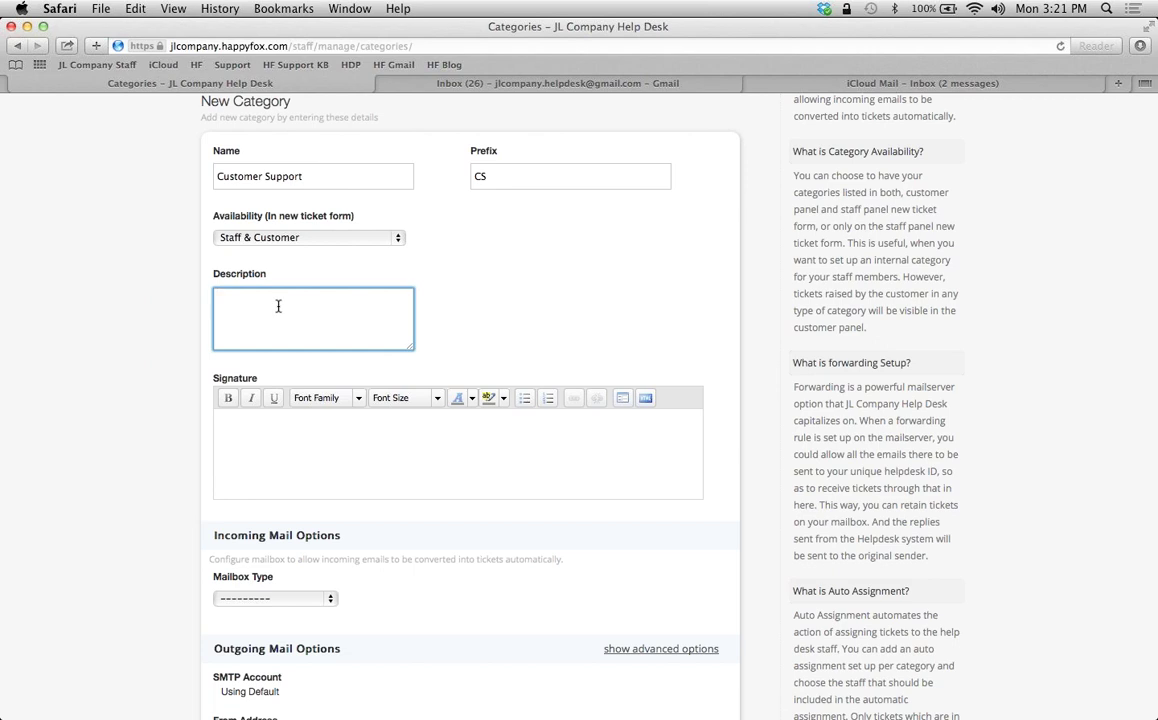
text(HE)
key(BackSpace)
text(elp Desk)
key(Tab)
text(Thank you)
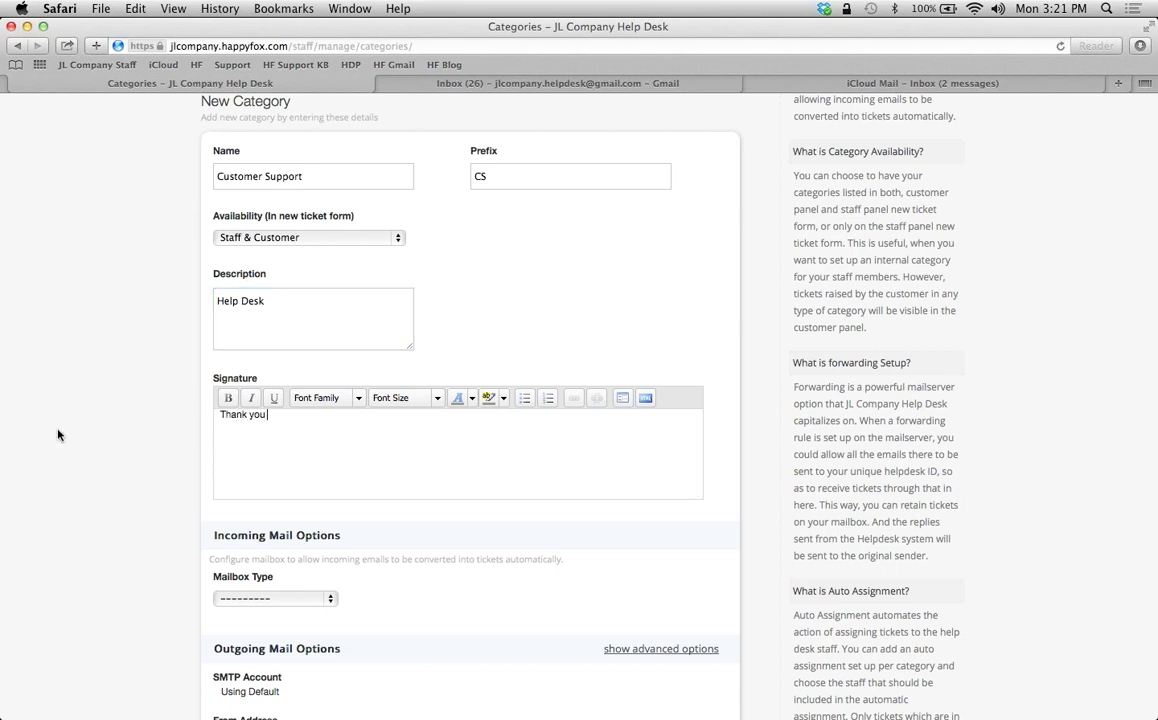
text(!)
key(Return)
key(Return)
text(JL Company)
Set the category's Mailbox Type to Email Forwarding
scroll(129, 486, down, 3)
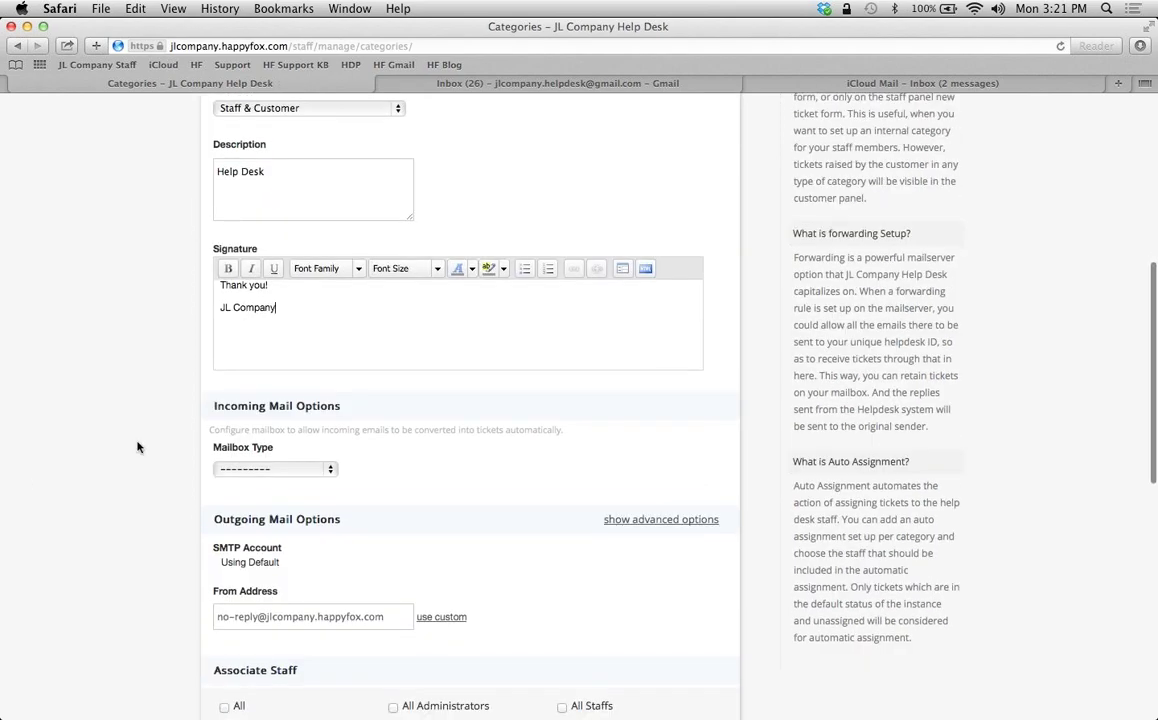
scroll(138, 447, down, 4)
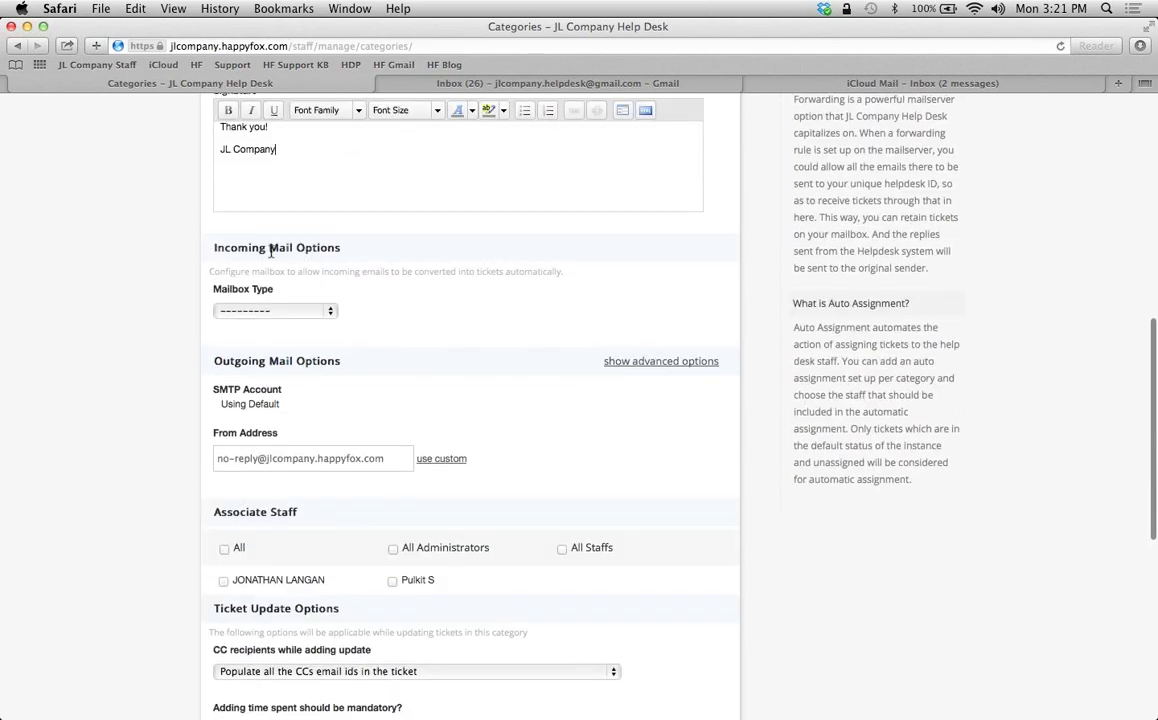
click(329, 312)
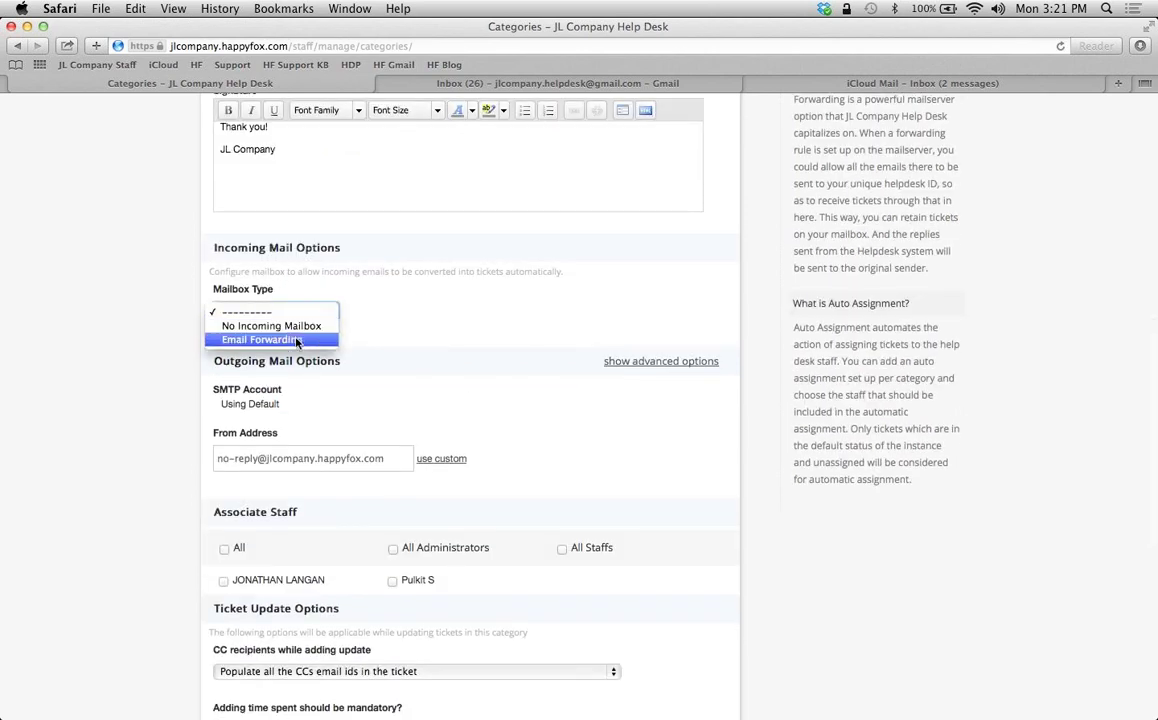
click(296, 340)
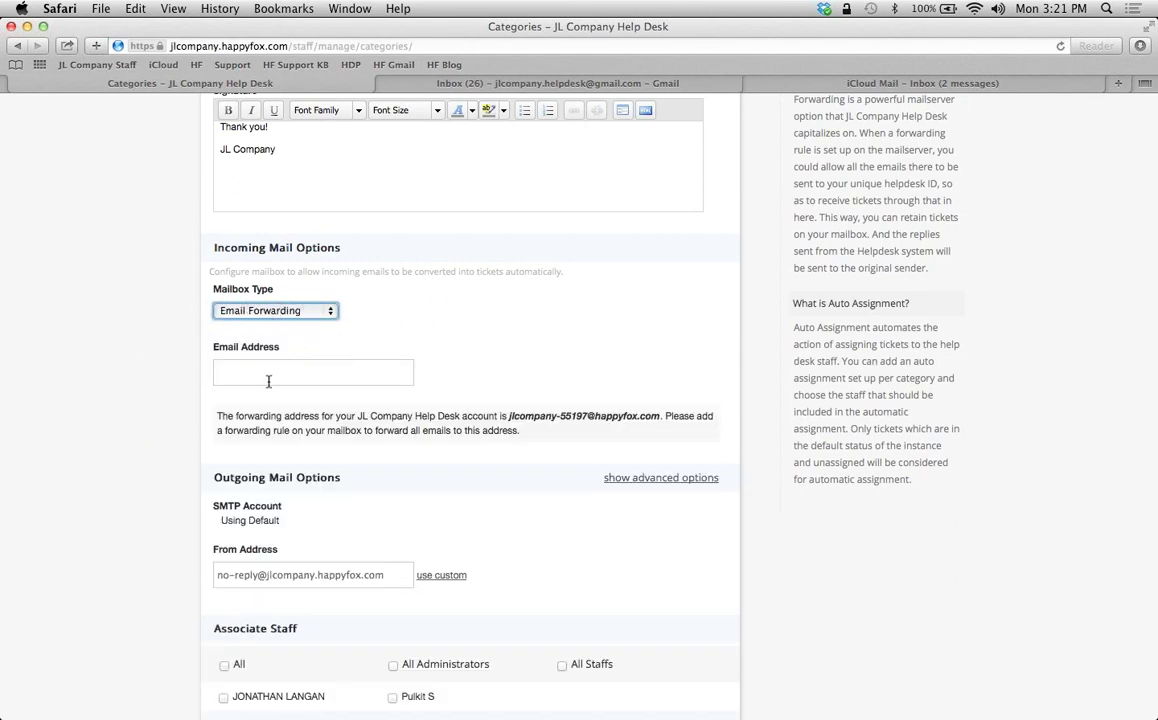
Choose the helpdesk Gmail address as the incoming email address and select the From Address text
click(265, 373)
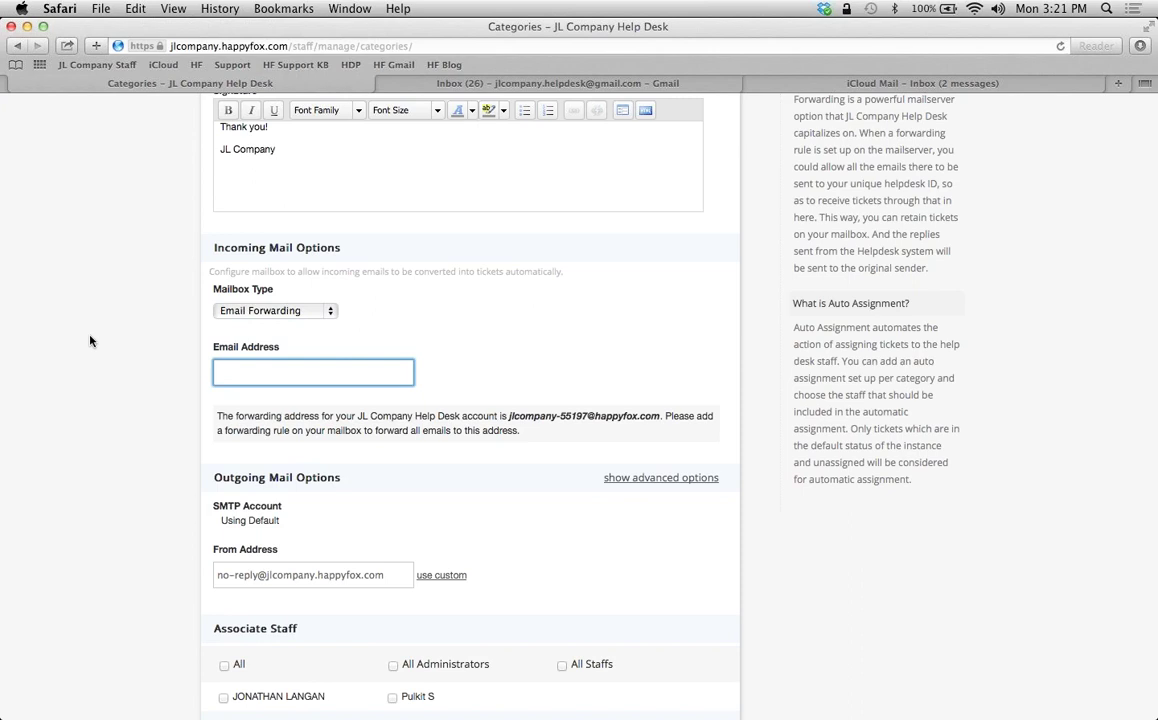
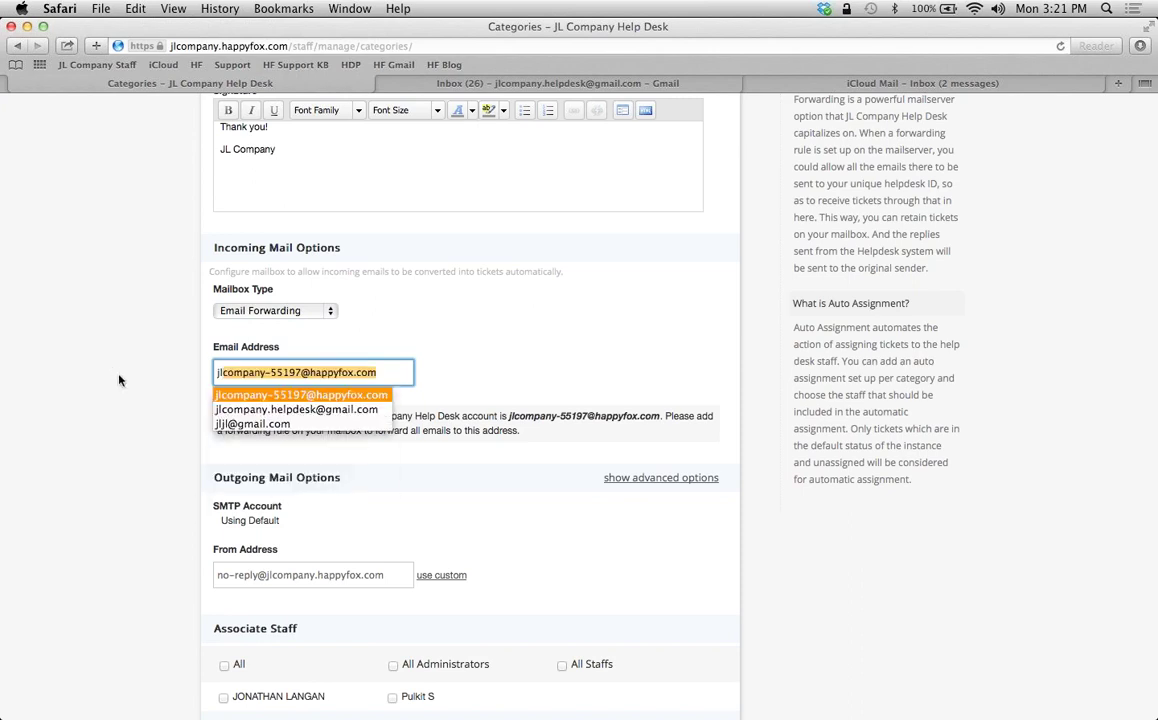
click(277, 410)
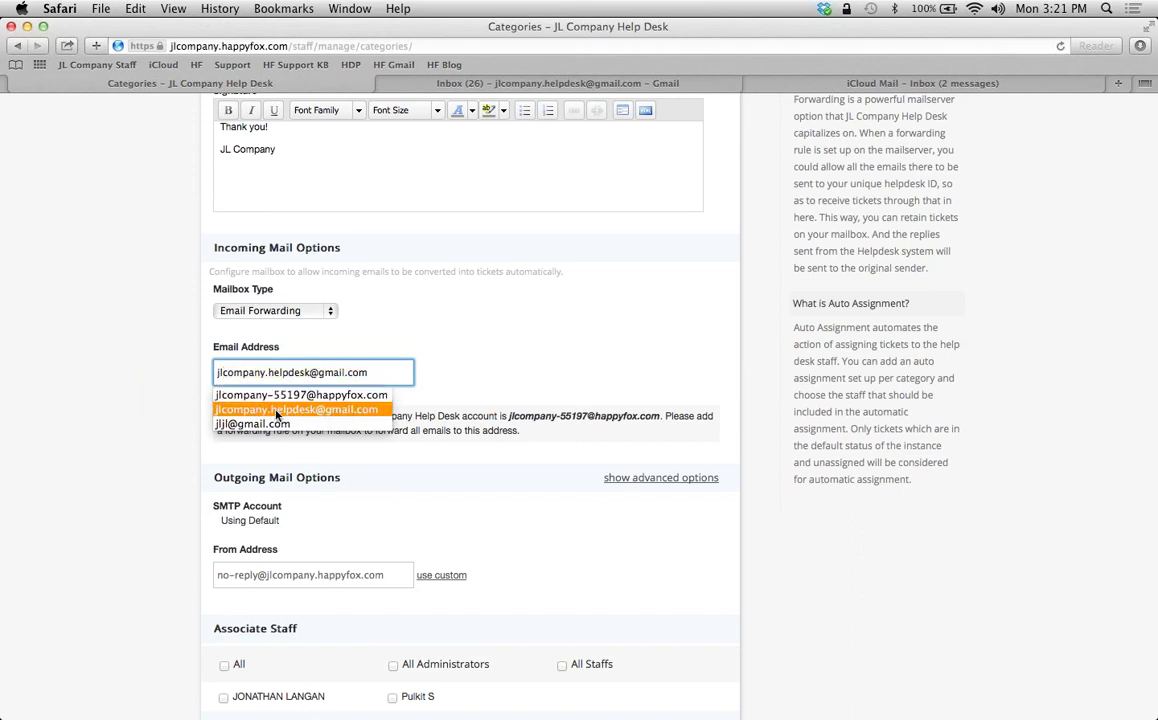
scroll(249, 330, down, 3)
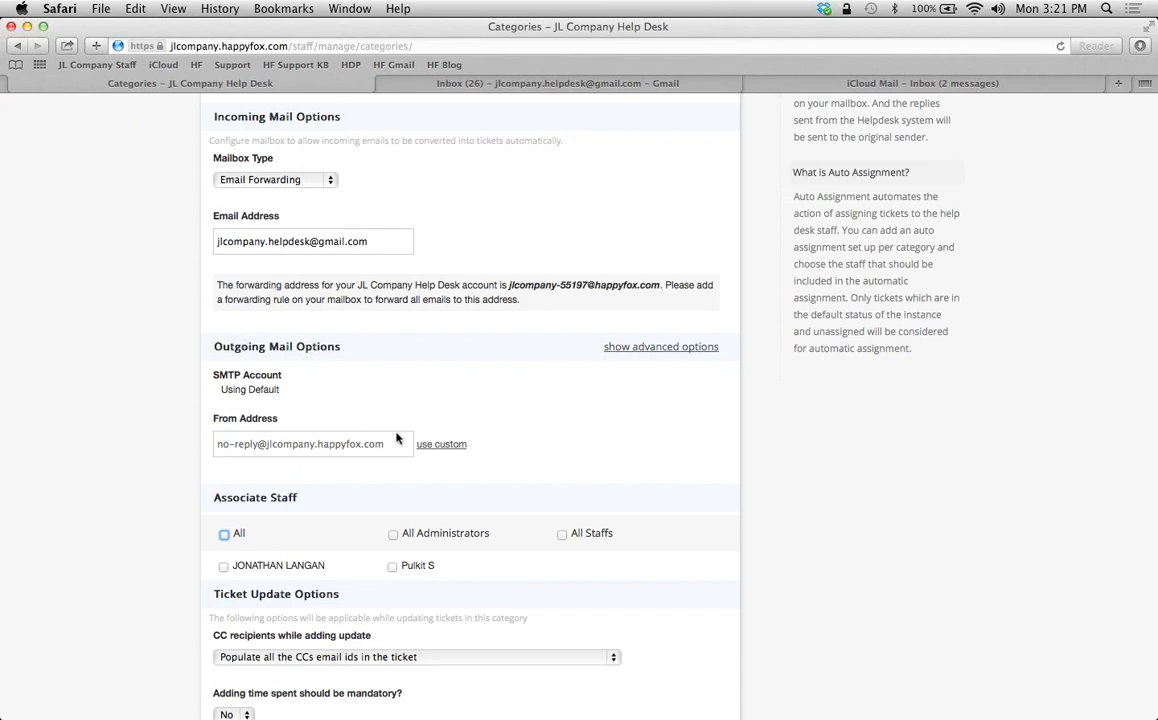
drag(390, 444, 211, 420)
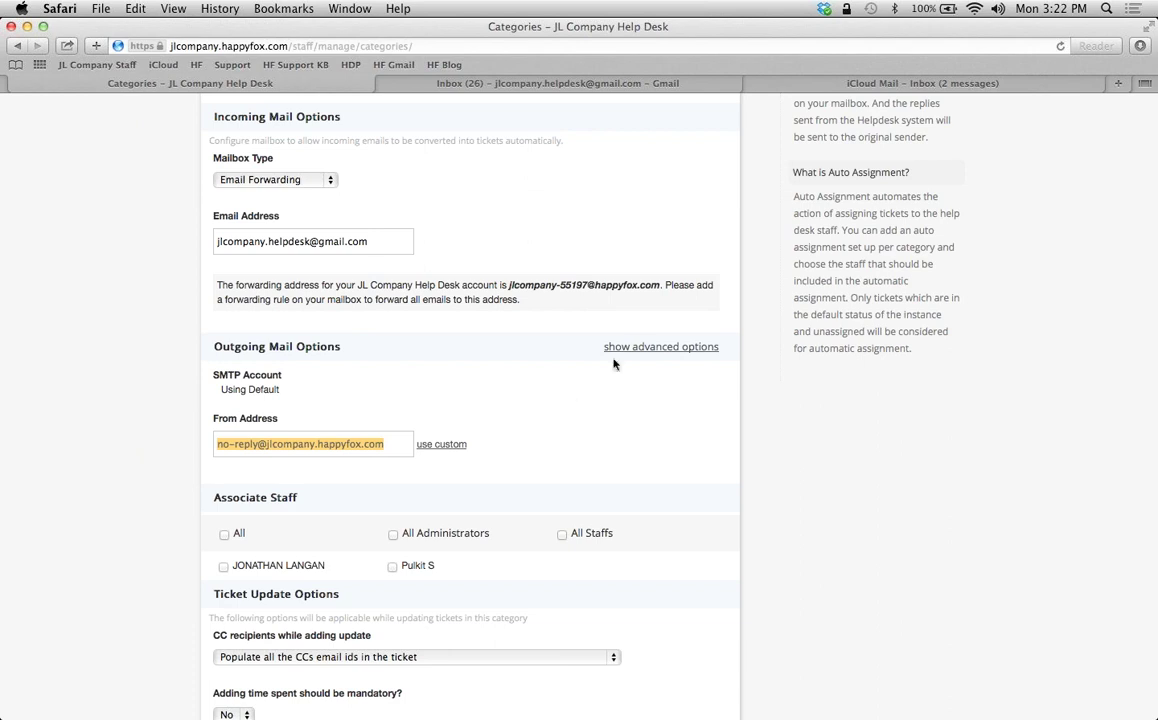
Show the advanced outgoing options and set SMTP Account to use its own SMTP server
click(644, 347)
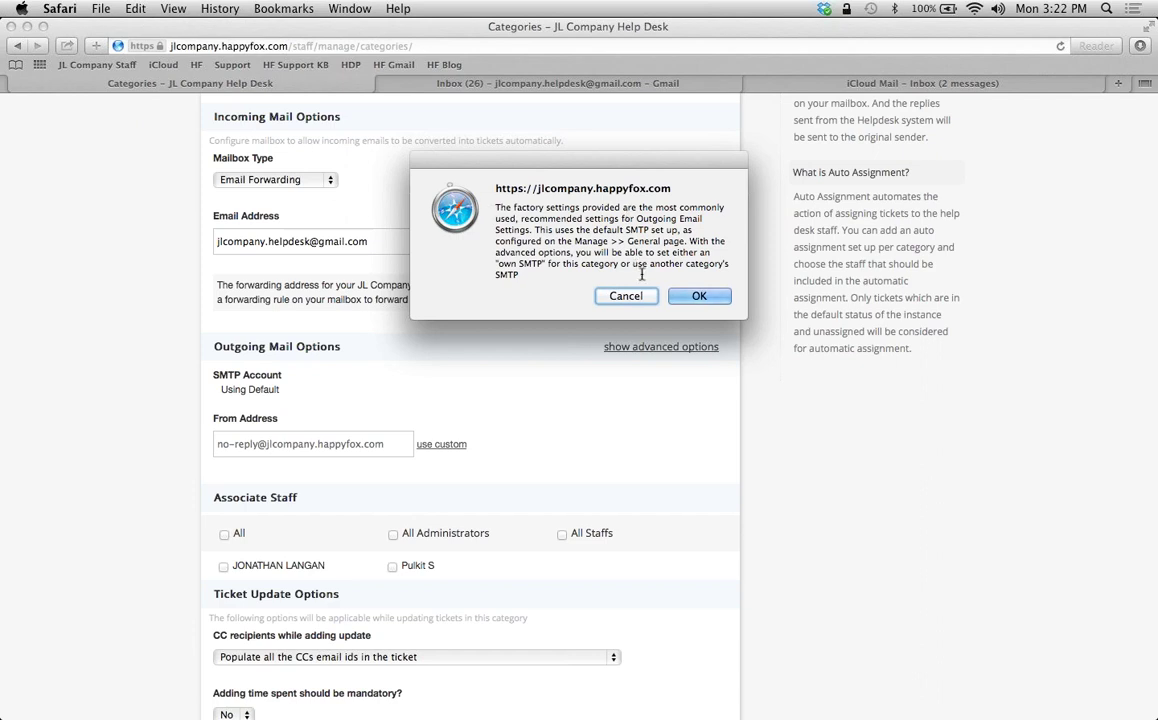
click(688, 296)
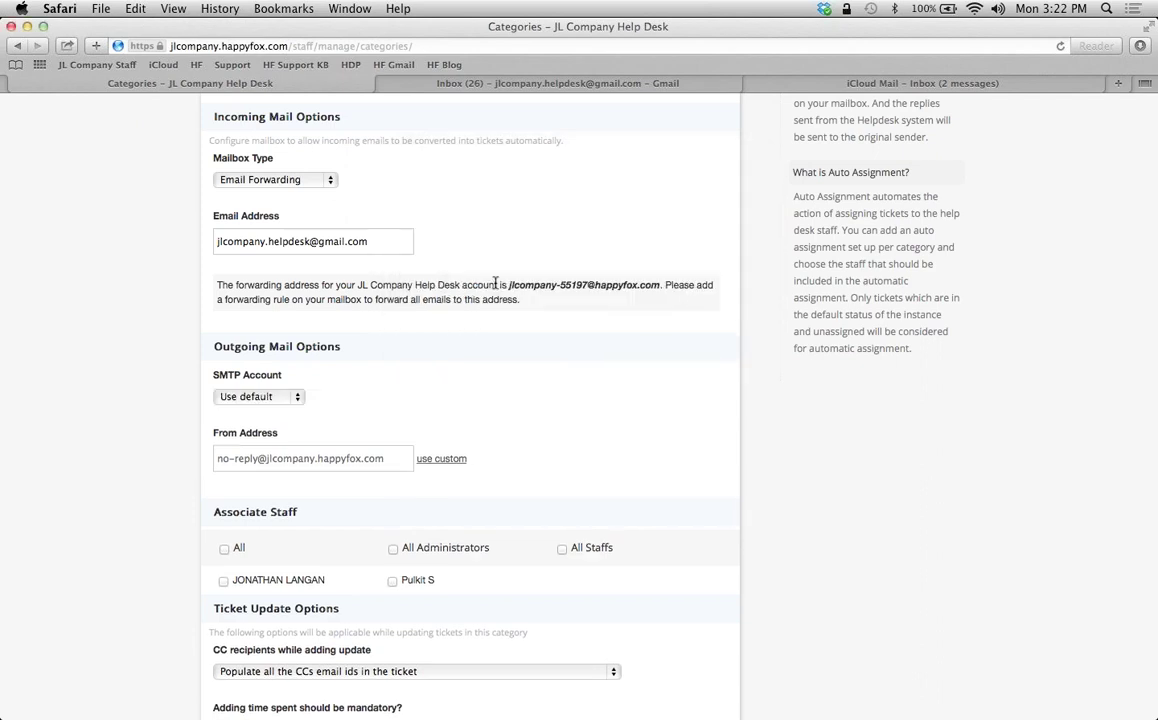
click(298, 397)
click(288, 416)
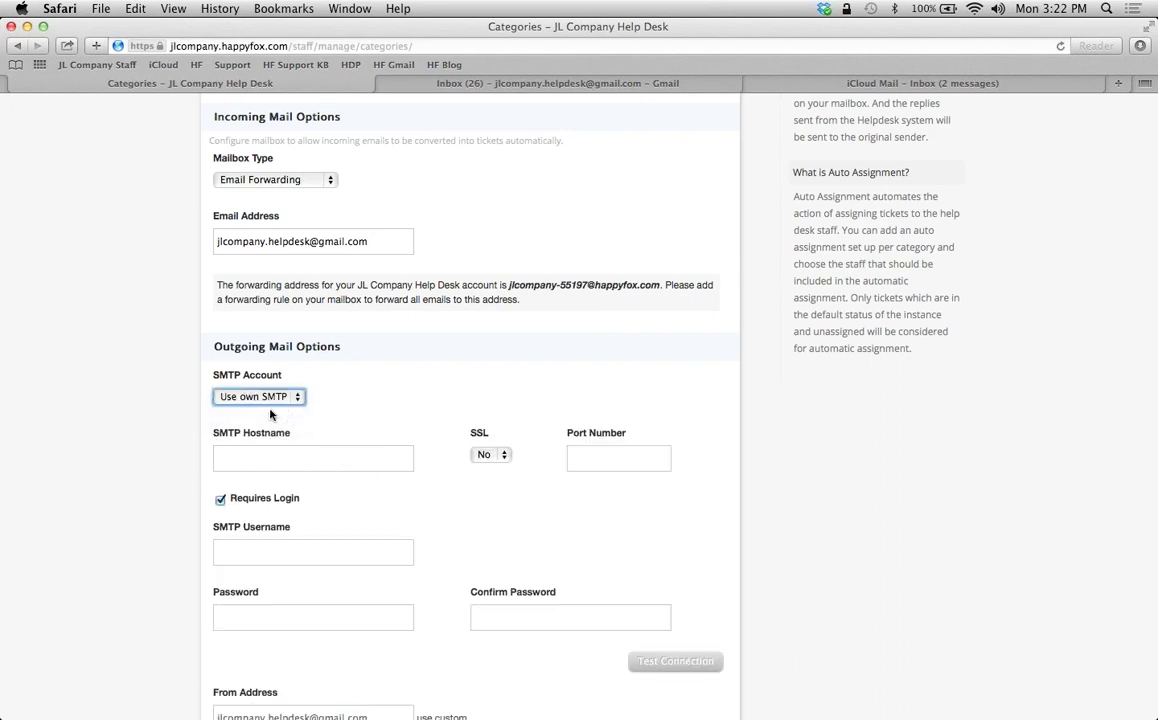
Enter SMTP host smtp.gmail.com, set SSL to Yes, and port 587
click(220, 459)
scroll(115, 431, down, 3)
text(smtp.gmail.com)
key(Tab)
key(space)
key(Down)
key(Return)
key(Tab)
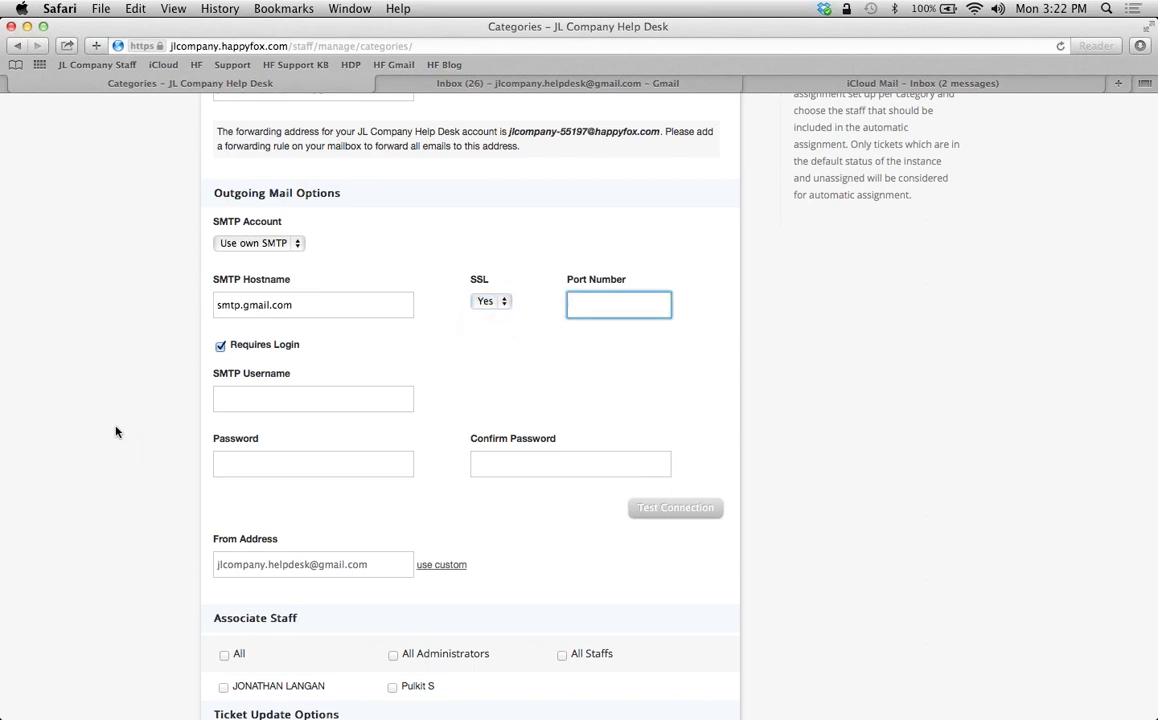
text(587)
Copy the incoming helpdesk Gmail address into the SMTP Username field
click(220, 402)
scroll(132, 290, up, 3)
click(377, 207)
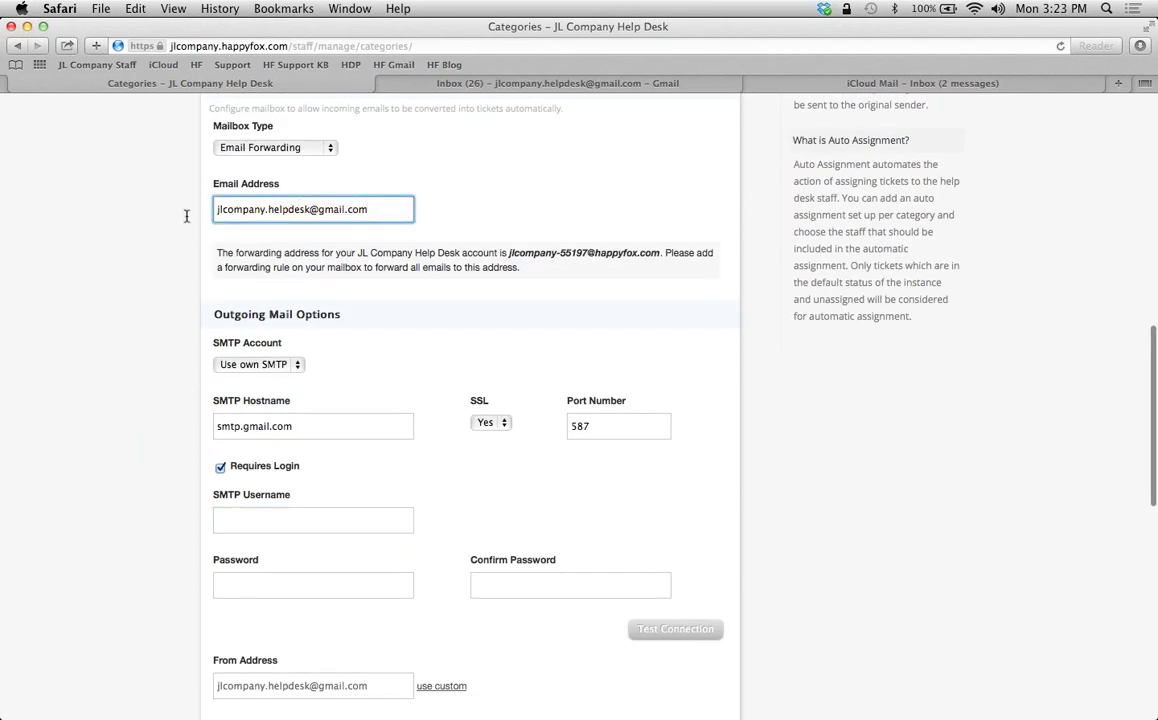
triple_click(226, 206)
key(super+c)
click(239, 516)
key(super+v)
Enter the account password in both Password and Confirm Password fields
scroll(225, 520, down, 2)
click(221, 523)
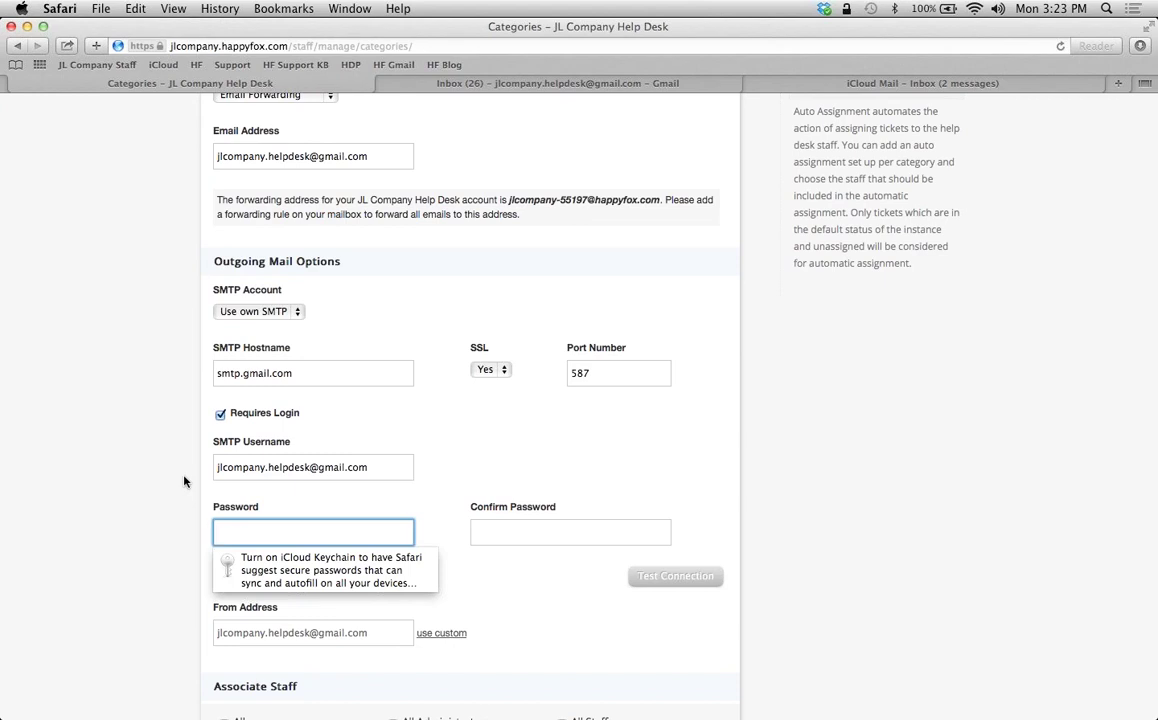
text(•••••••••••)
key(Tab)
text(•••••••••••)
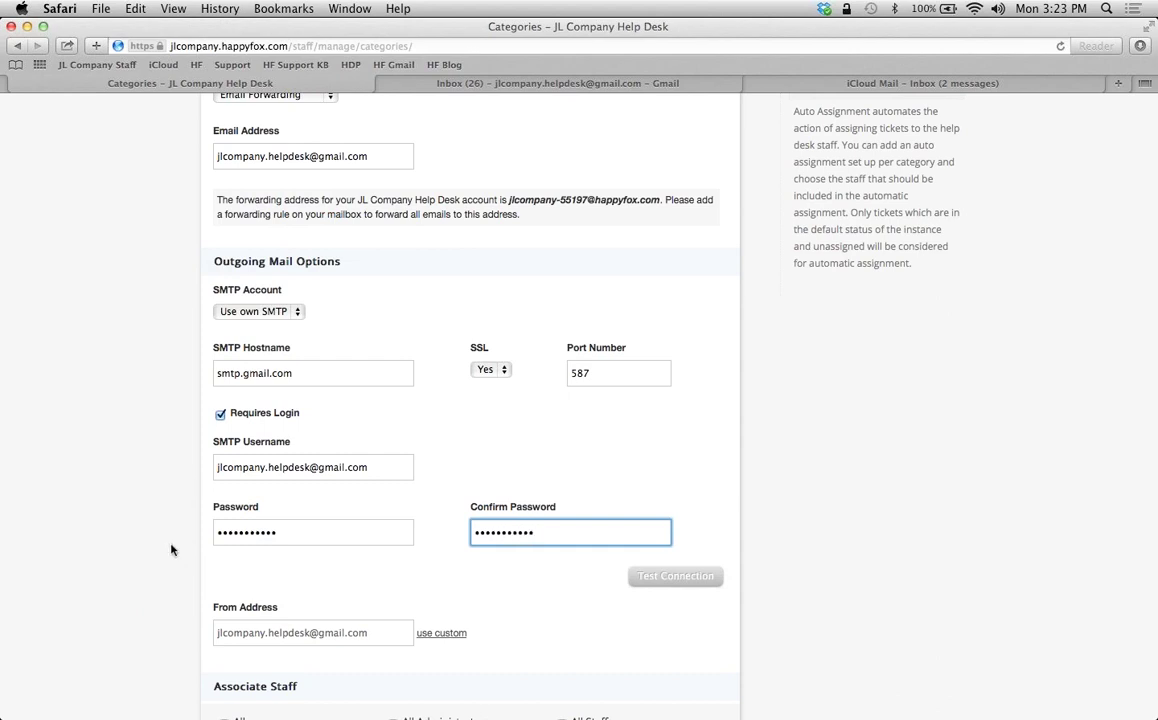
Run Test Connection, confirm Connect and Login pass, close the results, and scroll down the form
click(668, 584)
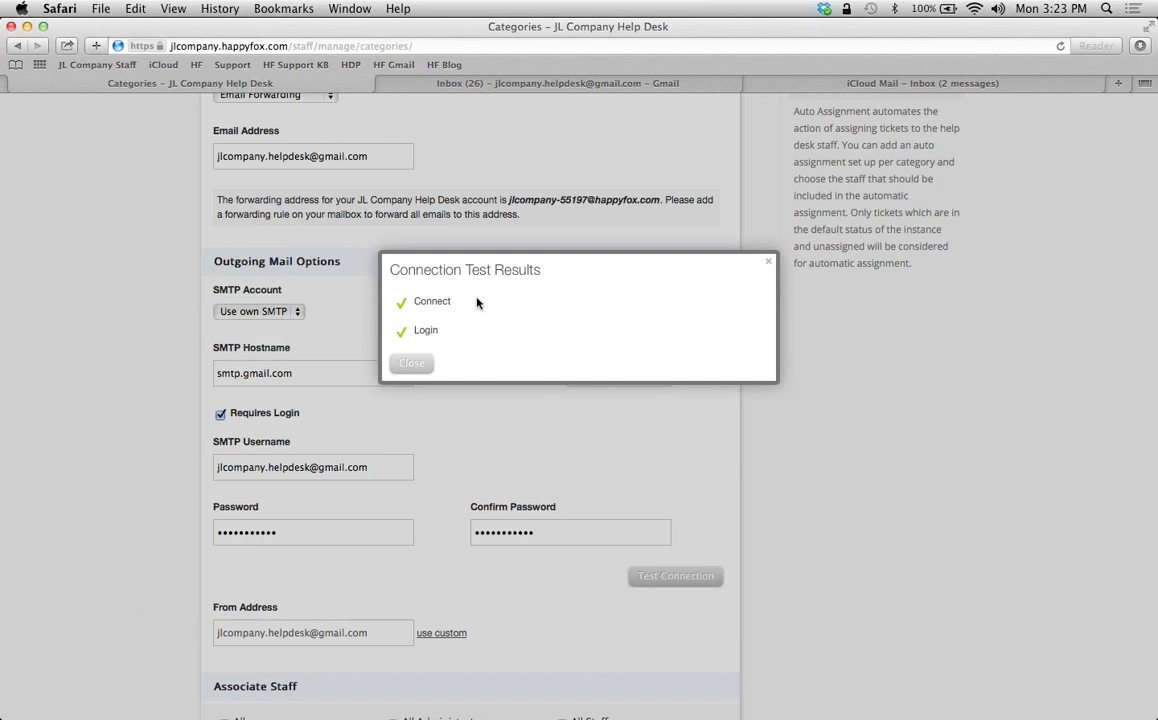
click(411, 363)
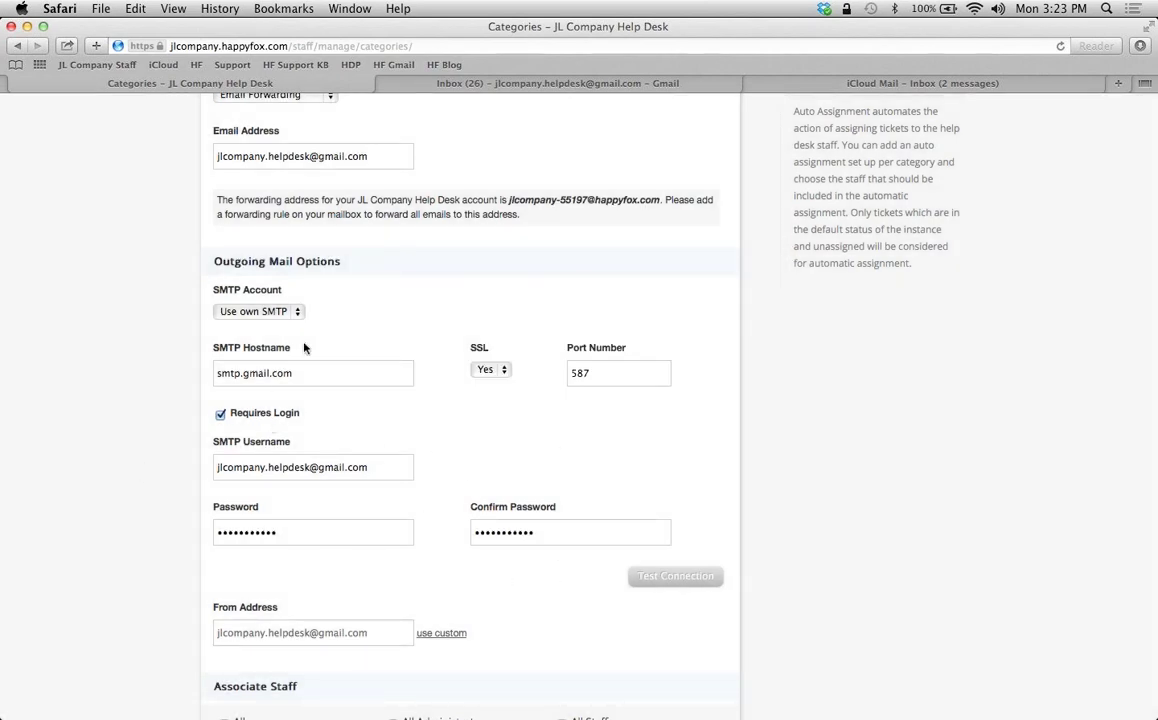
scroll(372, 354, down, 2)
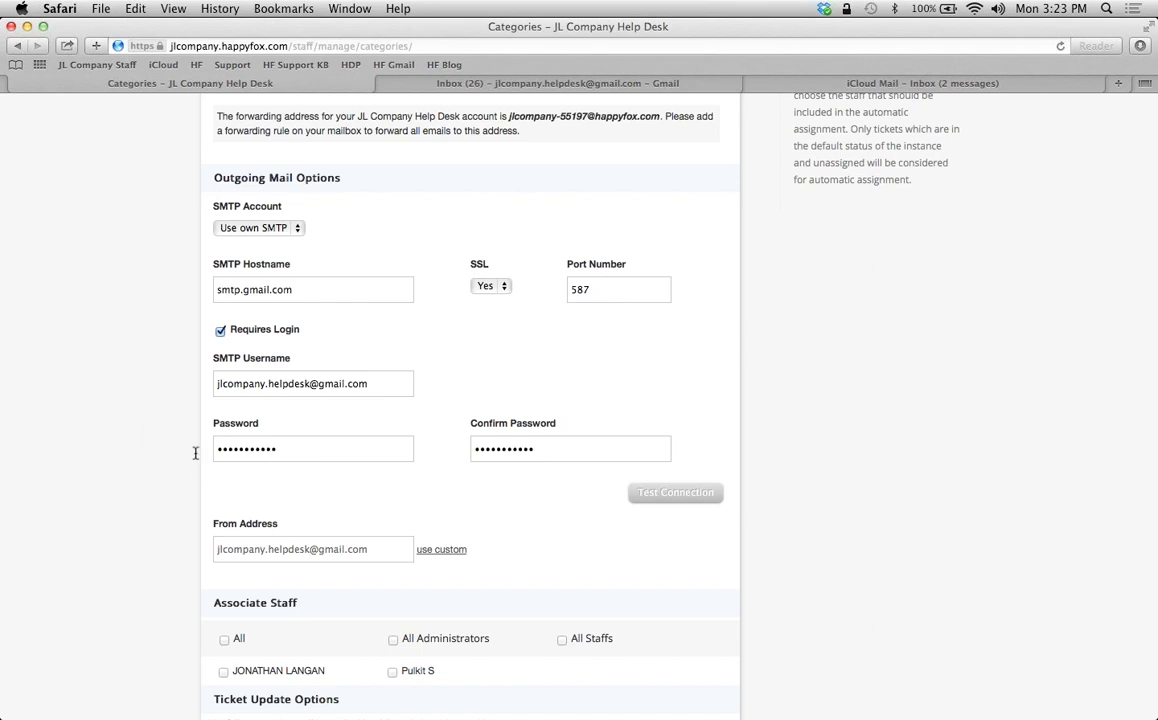
scroll(172, 462, down, 3)
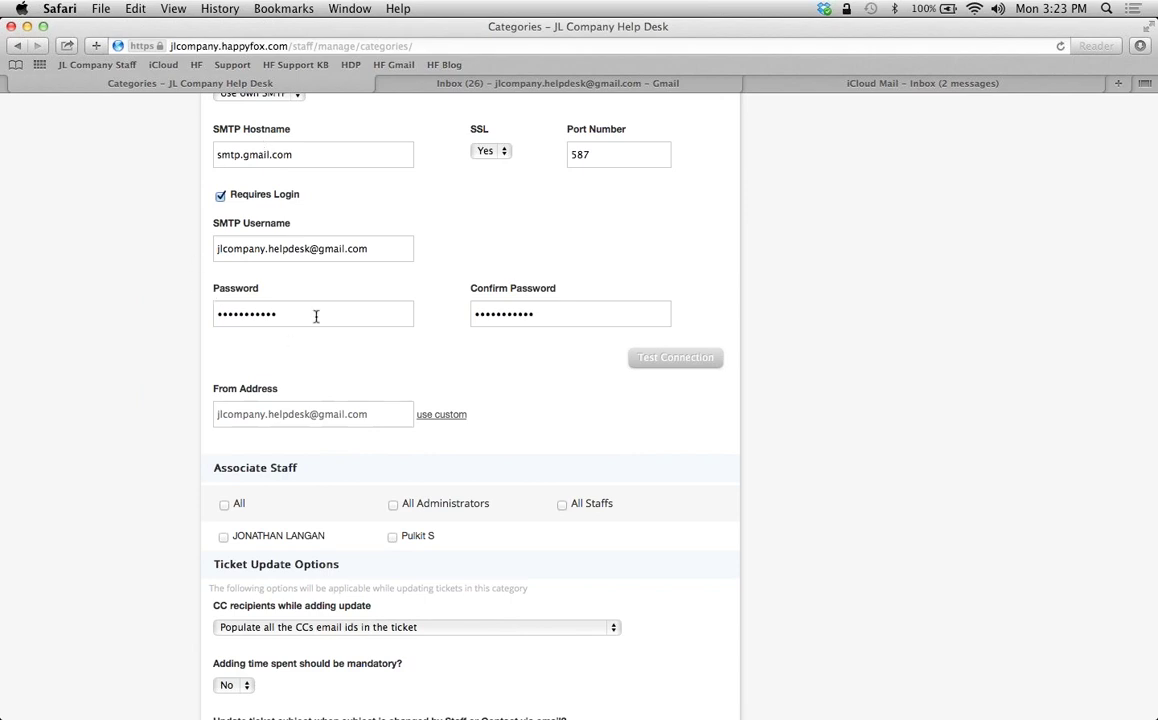
scroll(140, 336, down, 4)
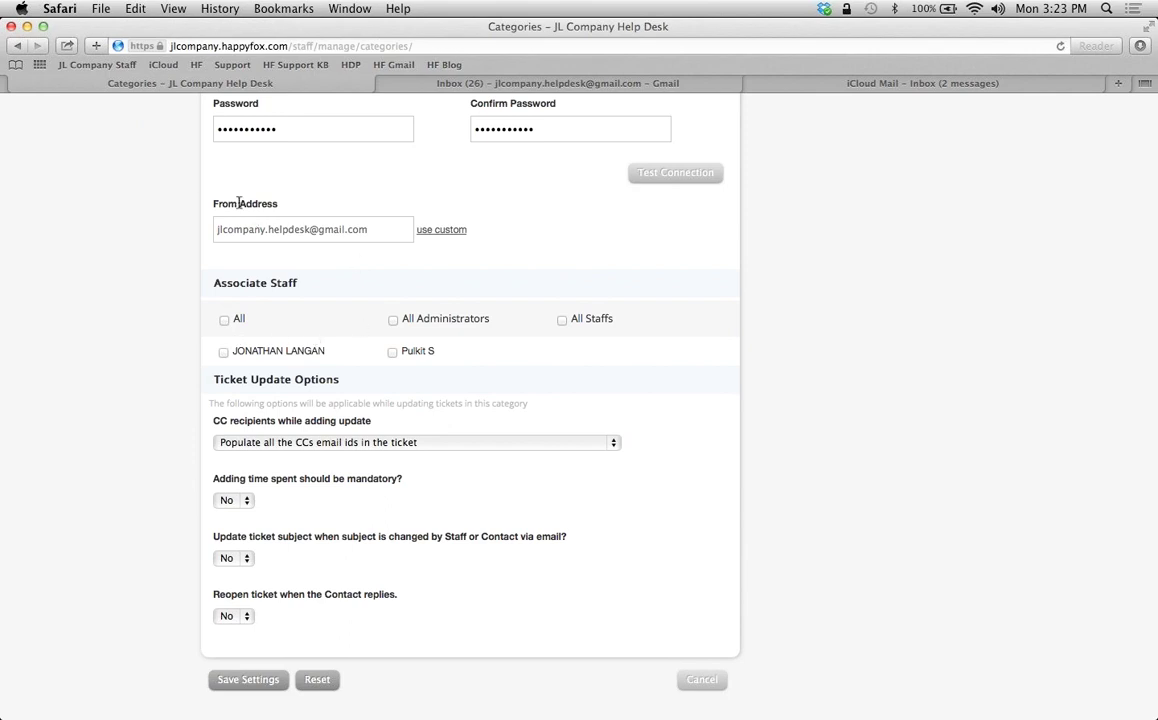
Associate all staff, keep the current CC recipient option, and set Reopen ticket on contact reply to Yes
click(224, 321)
scroll(168, 328, down, 3)
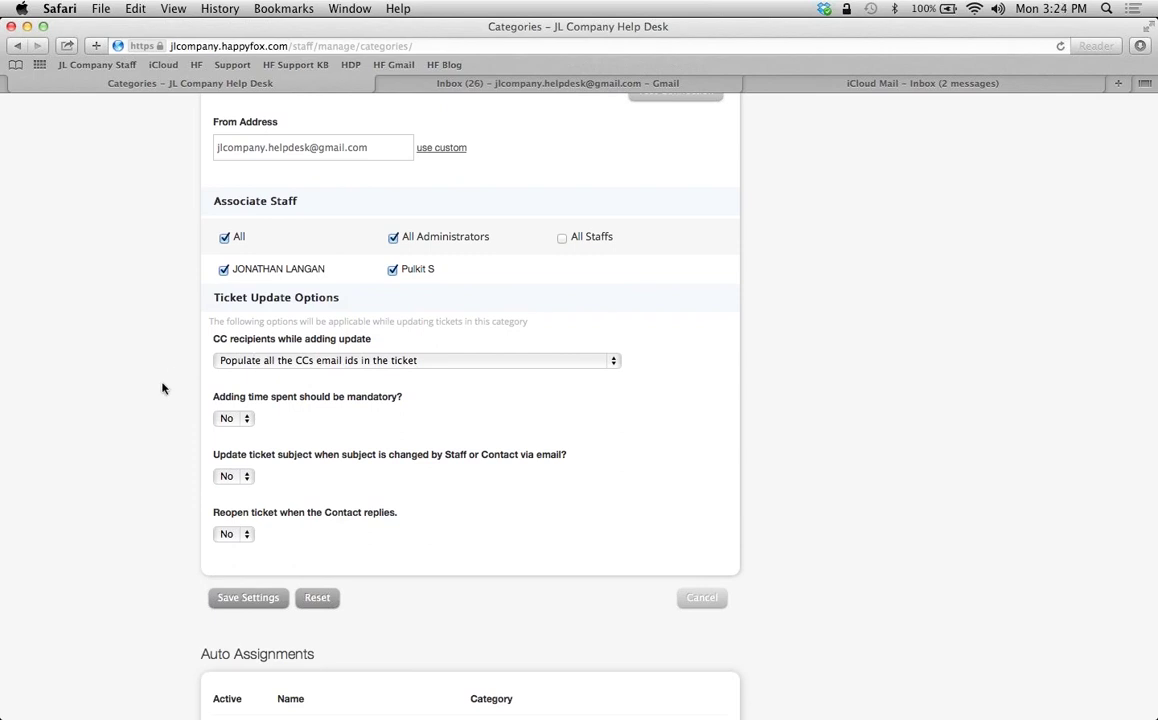
click(304, 361)
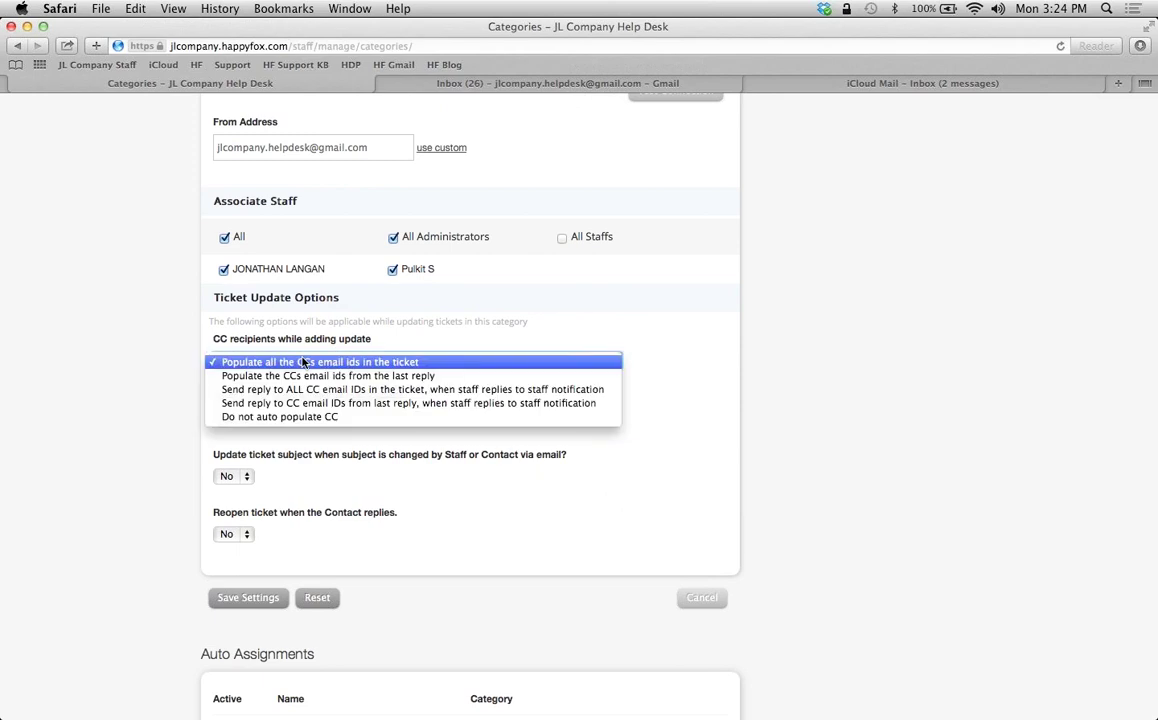
click(195, 370)
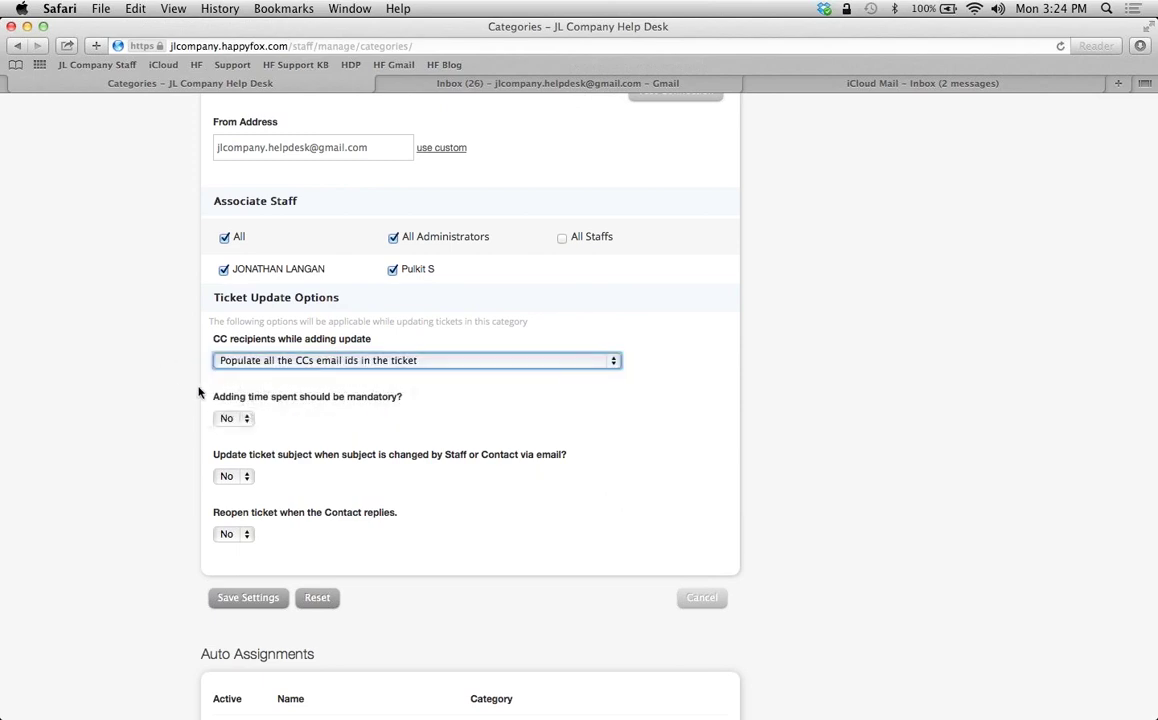
scroll(172, 409, down, 2)
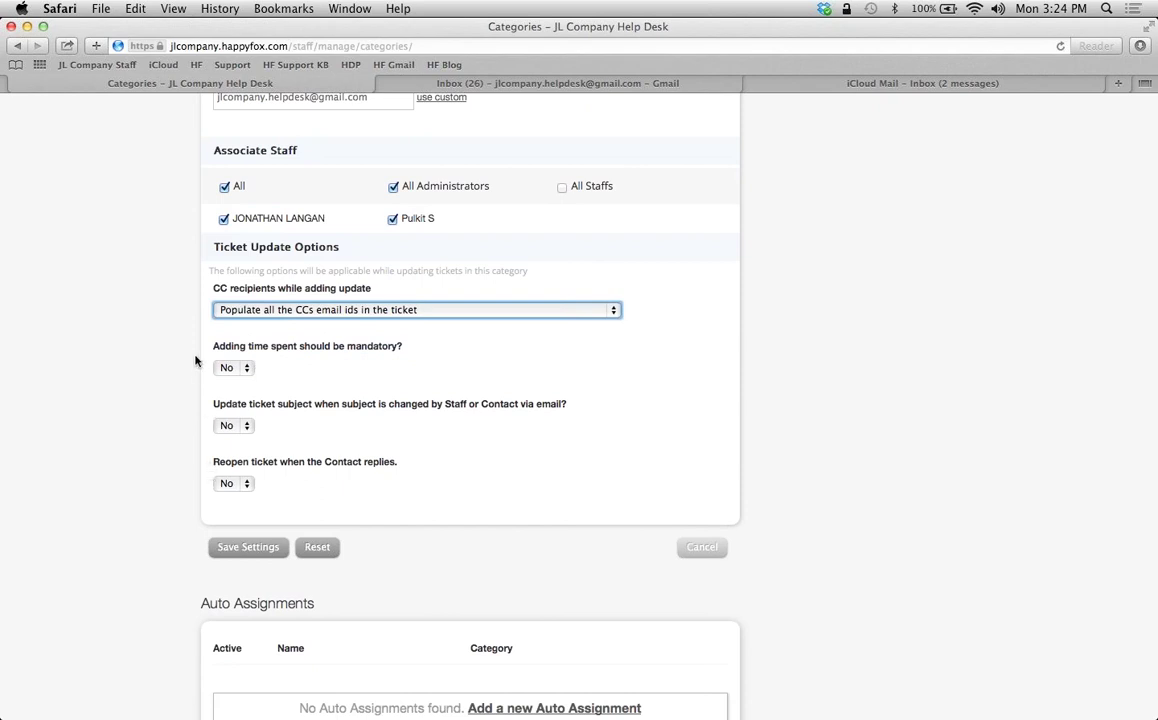
click(224, 485)
click(229, 500)
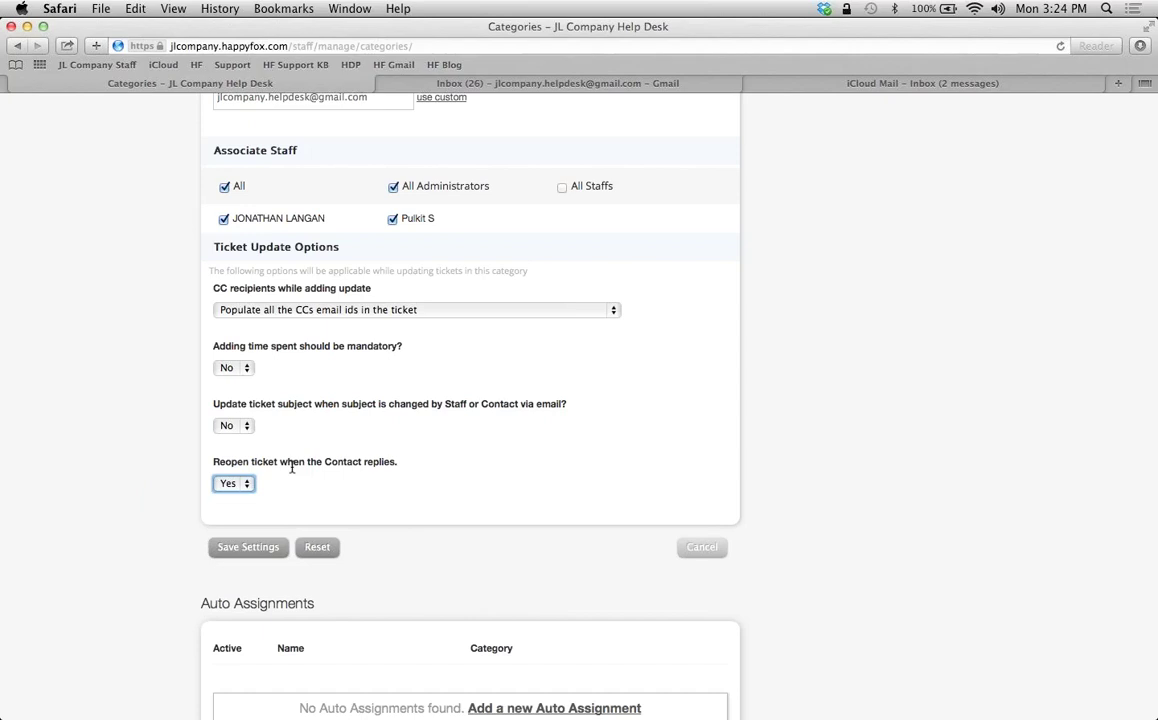
click(138, 498)
scroll(138, 498, down, 3)
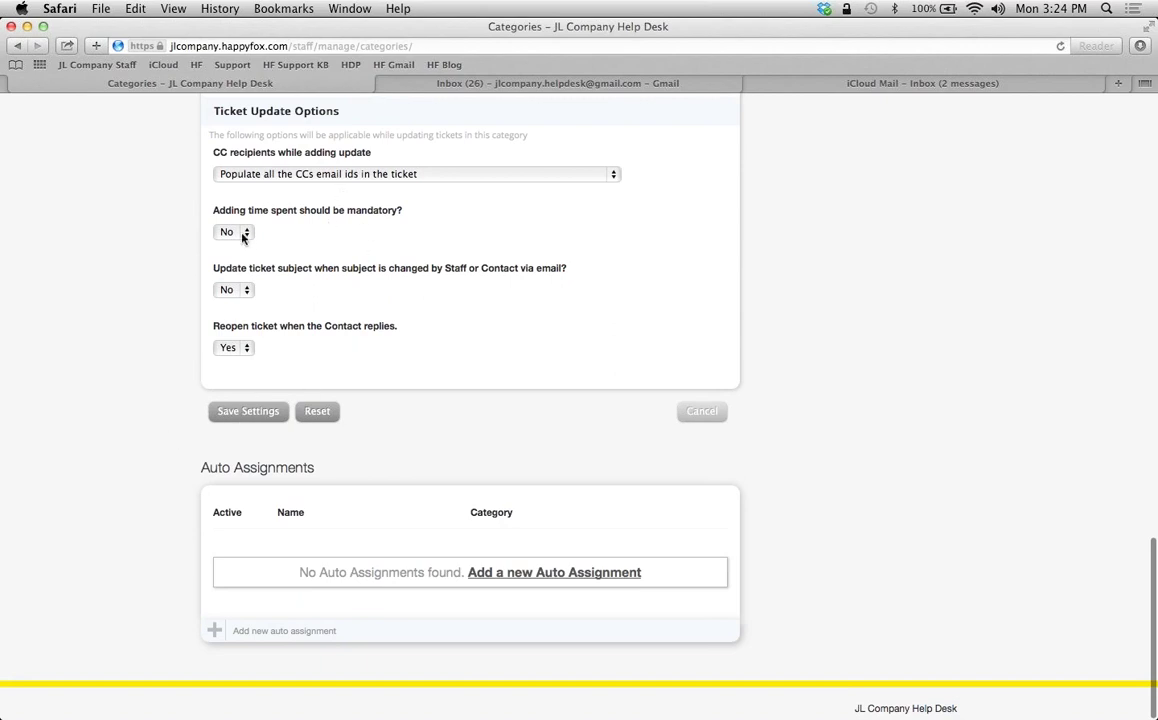
Save the Customer Support category, check it under Current Categories, and switch to the Gmail inbox
click(233, 412)
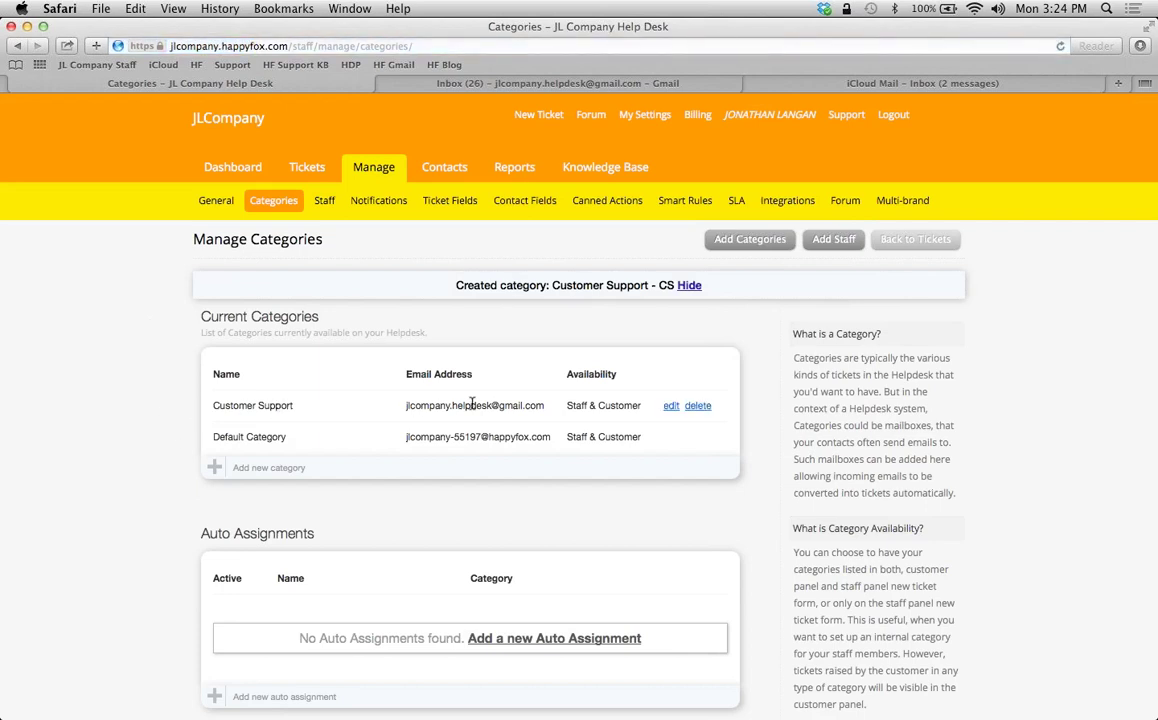
drag(471, 404, 410, 386)
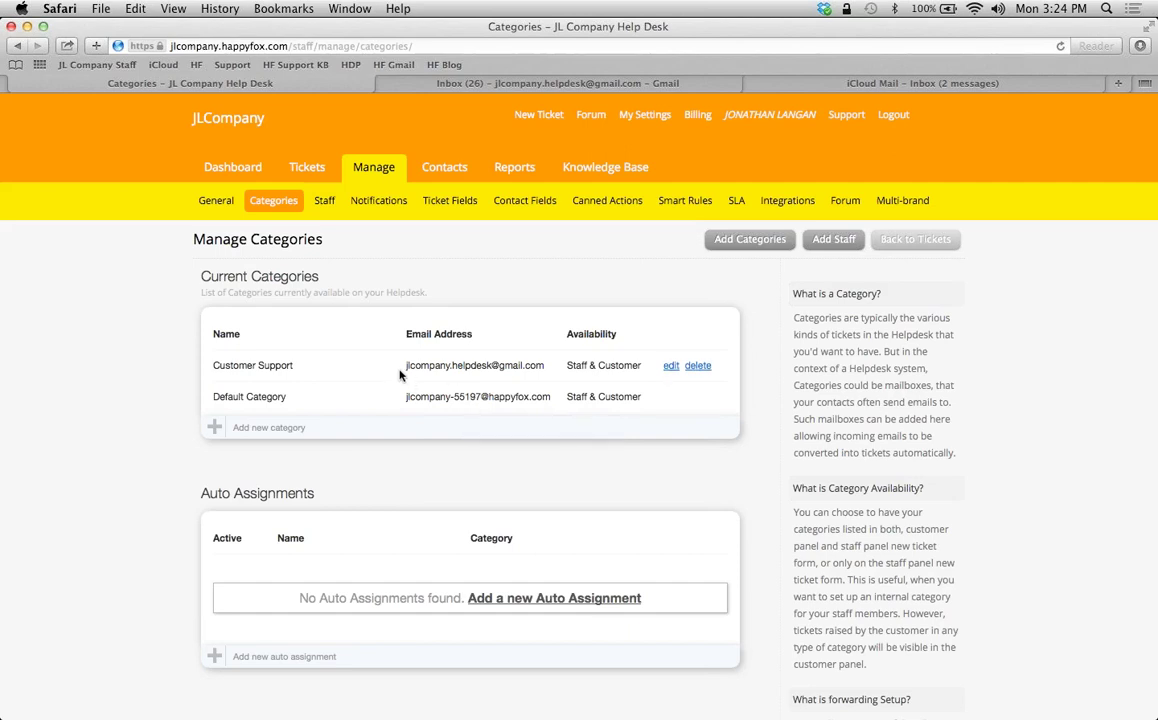
click(504, 84)
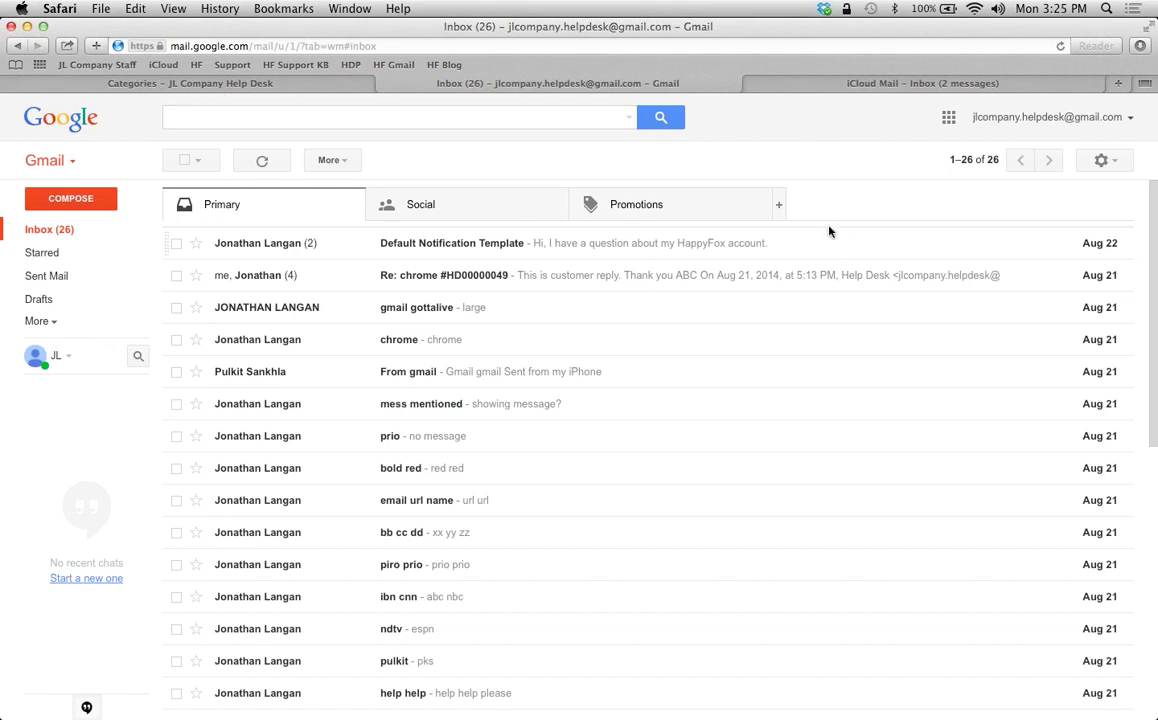
In Gmail's Forwarding and POP/IMAP settings, begin adding a forwarding address, then return to HappyFox categories
click(1099, 163)
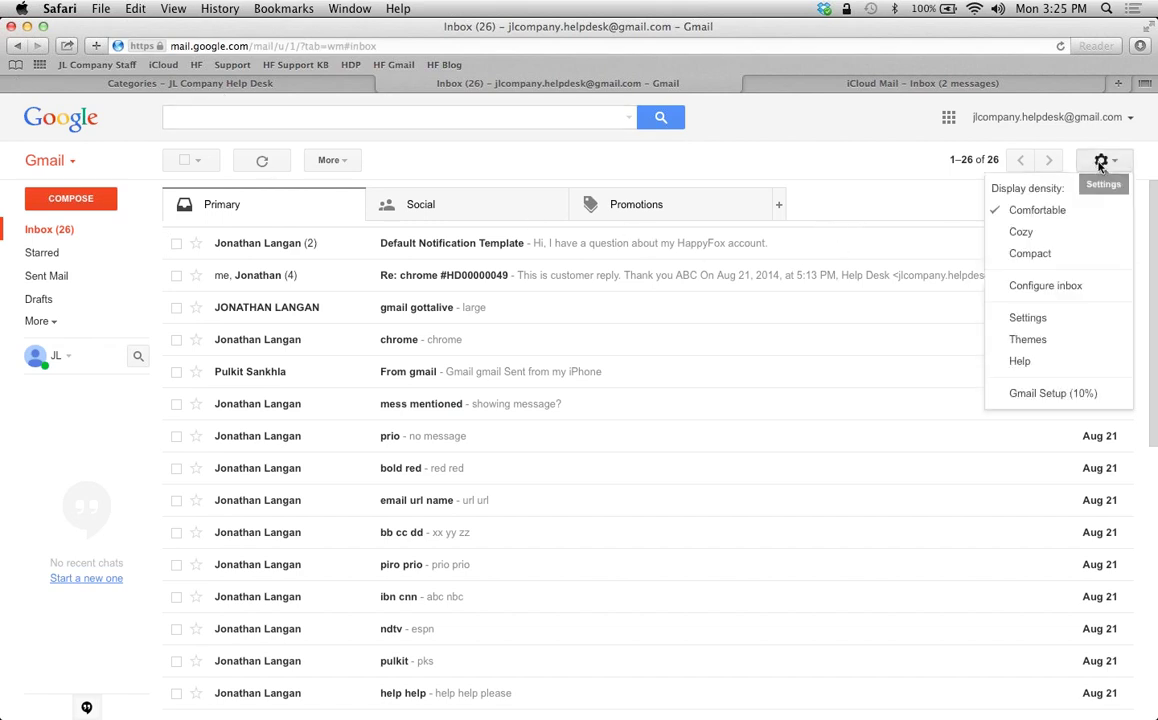
click(1044, 327)
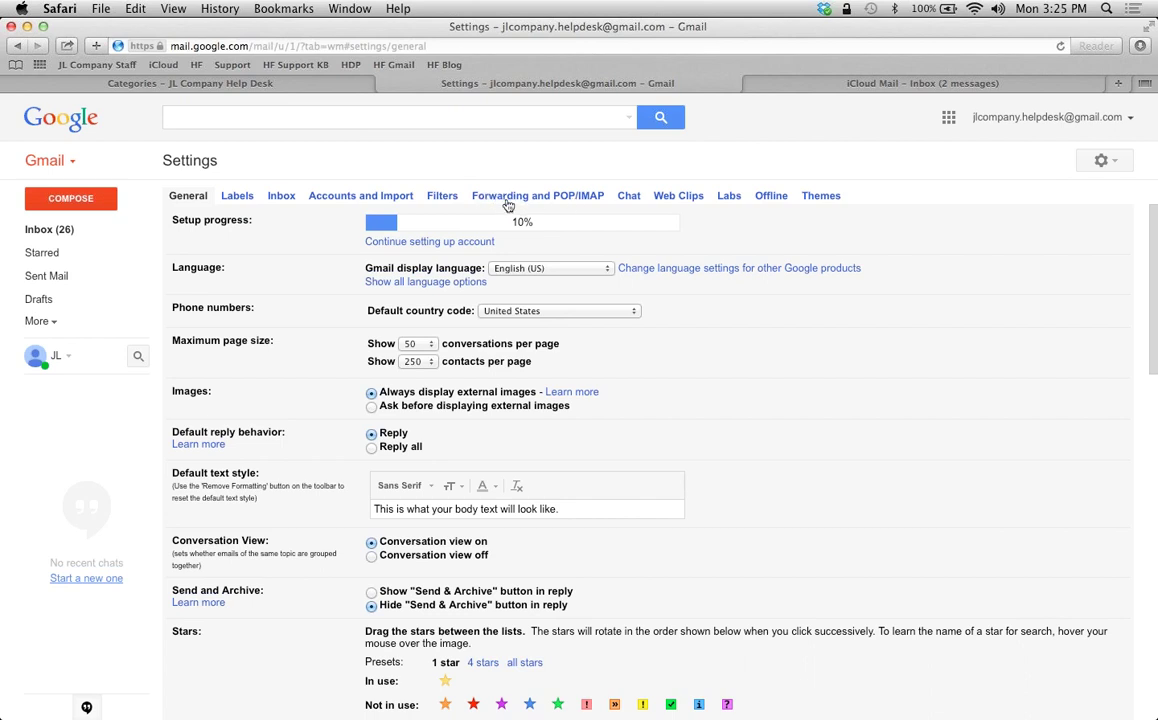
click(523, 197)
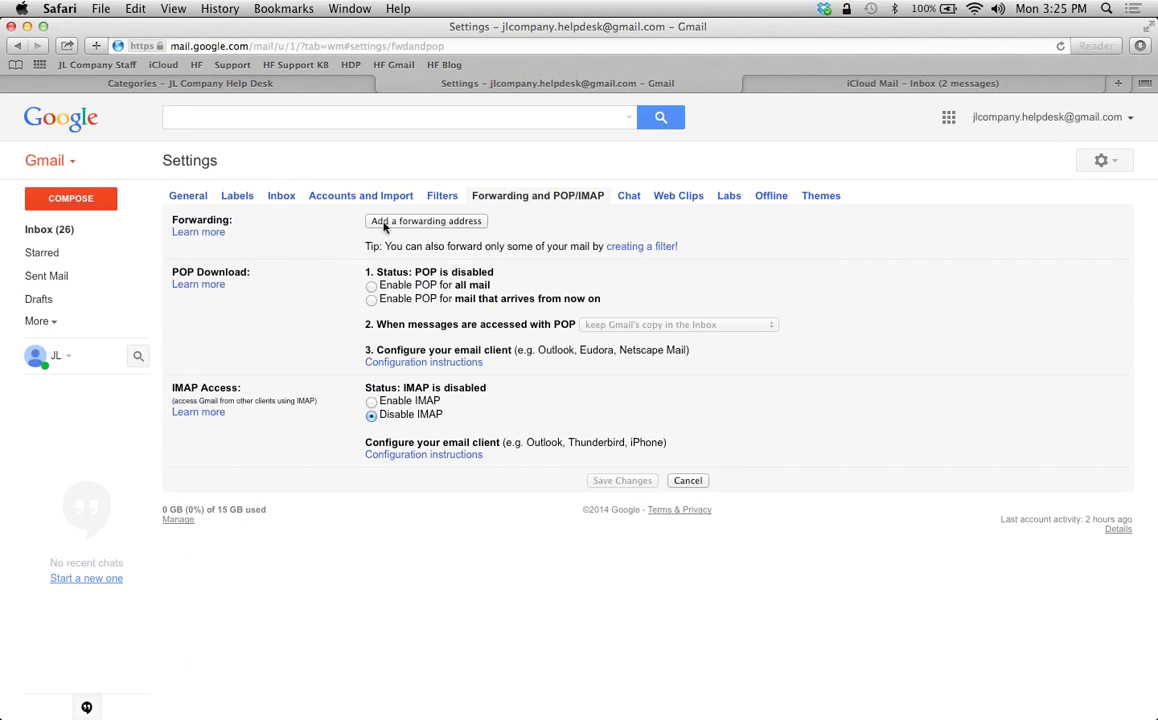
click(384, 222)
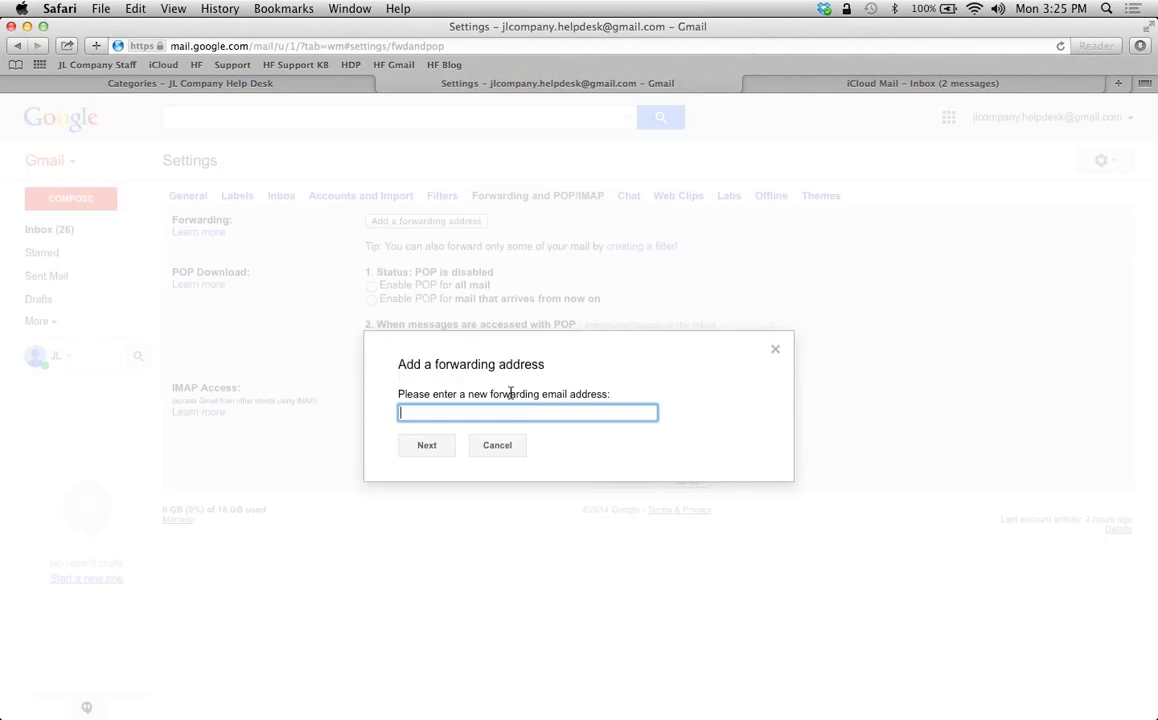
click(210, 78)
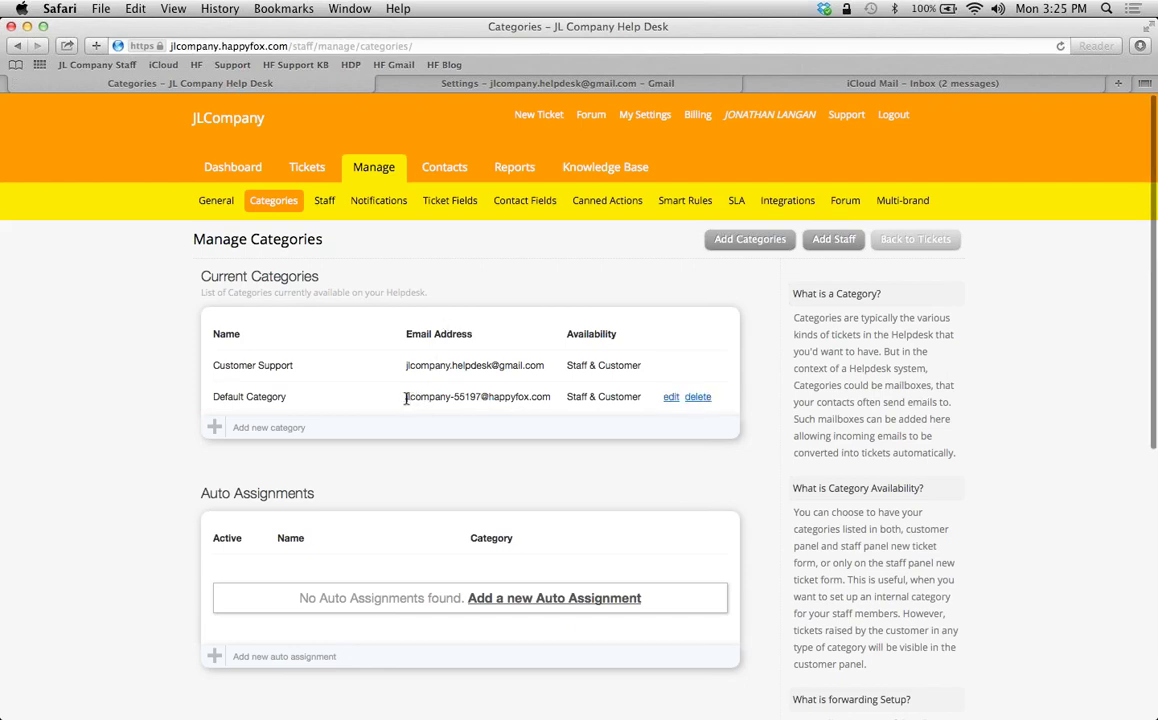
Add the Default Category's HappyFox email as a Gmail forwarding address, pending its confirmation code
drag(406, 398, 547, 397)
key(super+c)
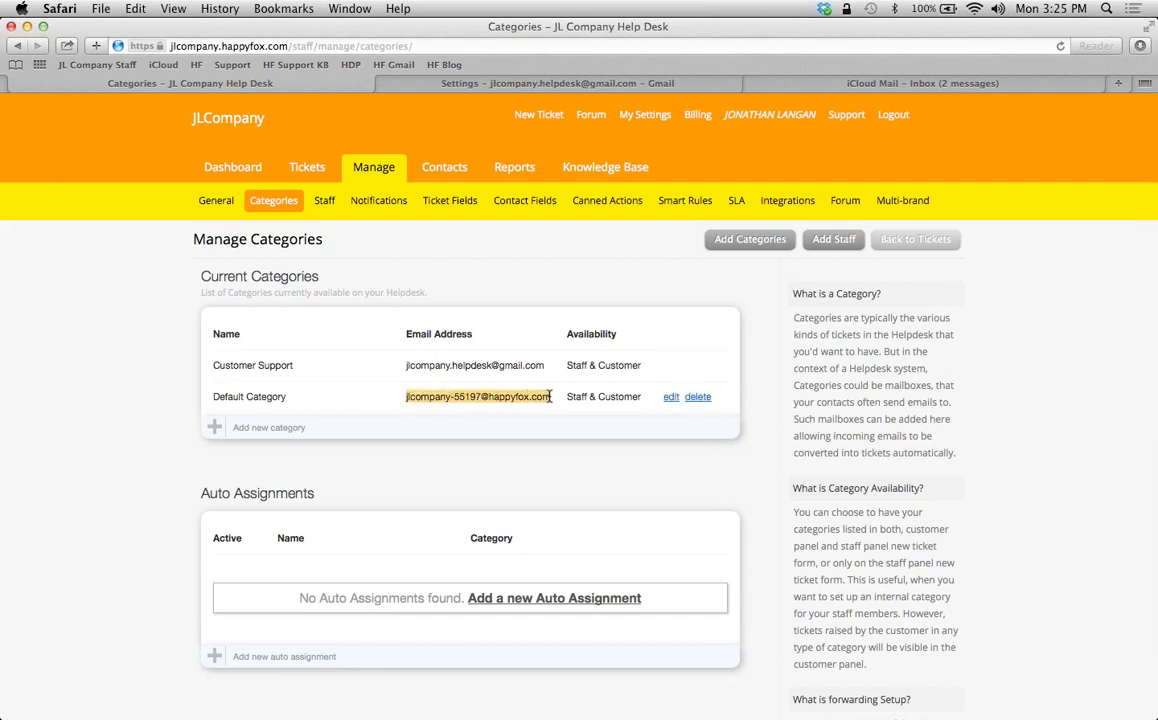
click(403, 79)
key(super+v)
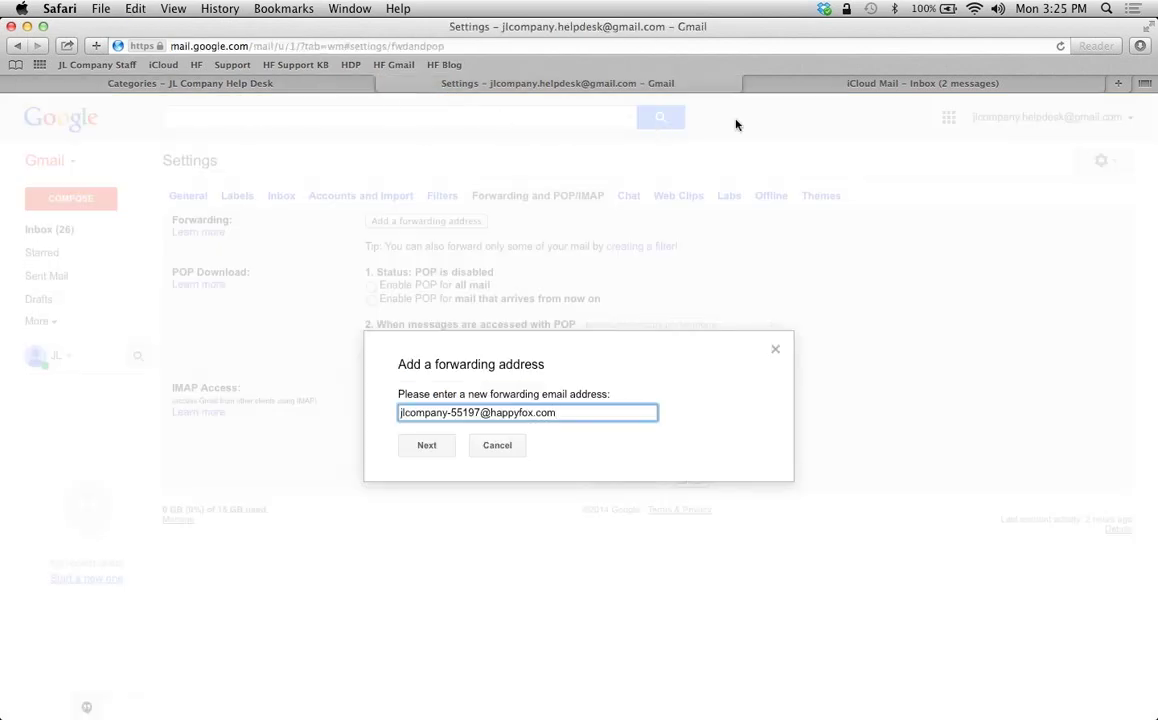
click(424, 446)
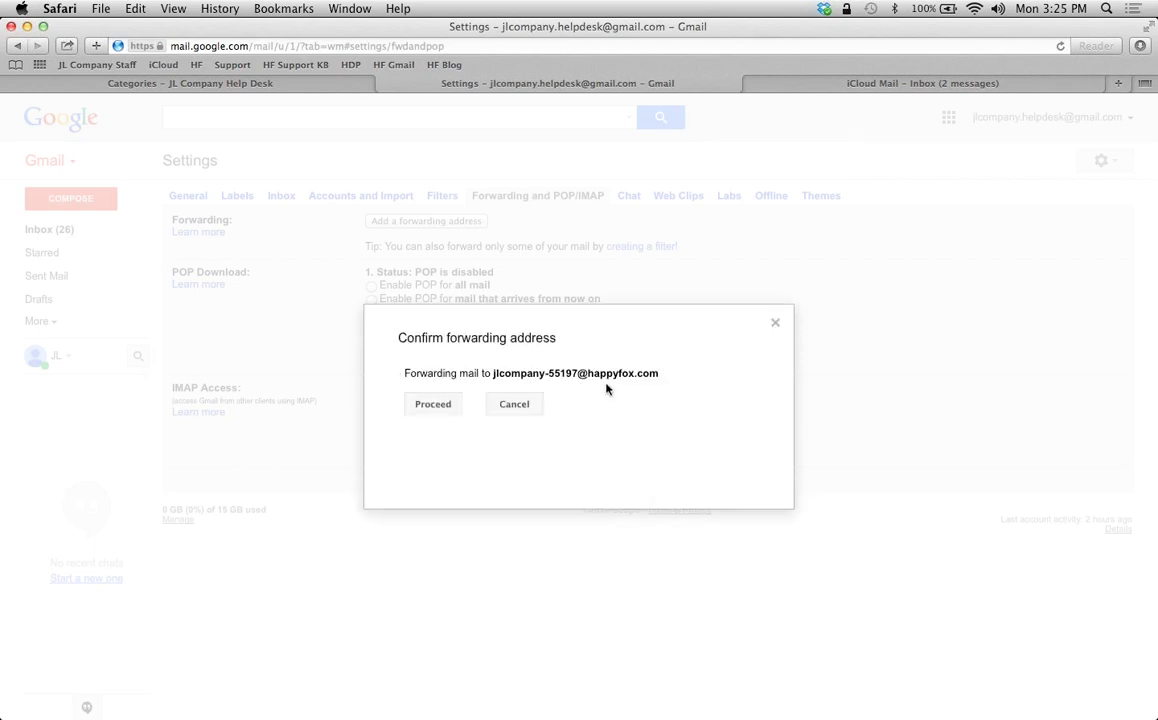
click(426, 407)
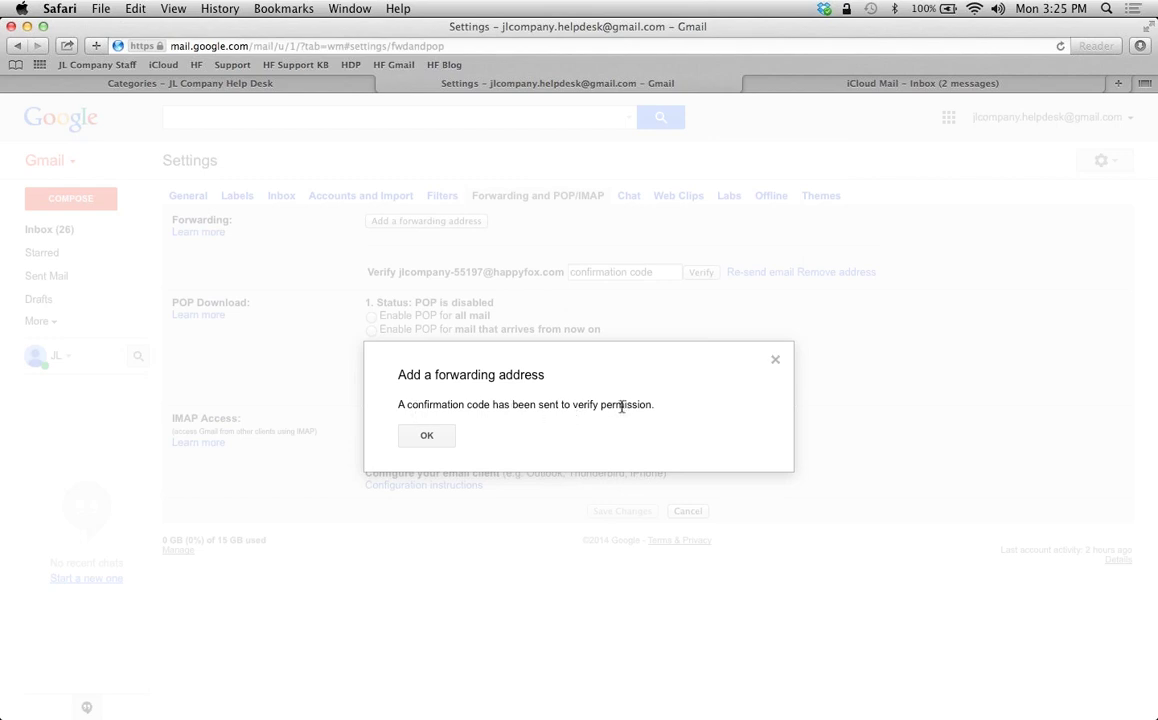
click(445, 439)
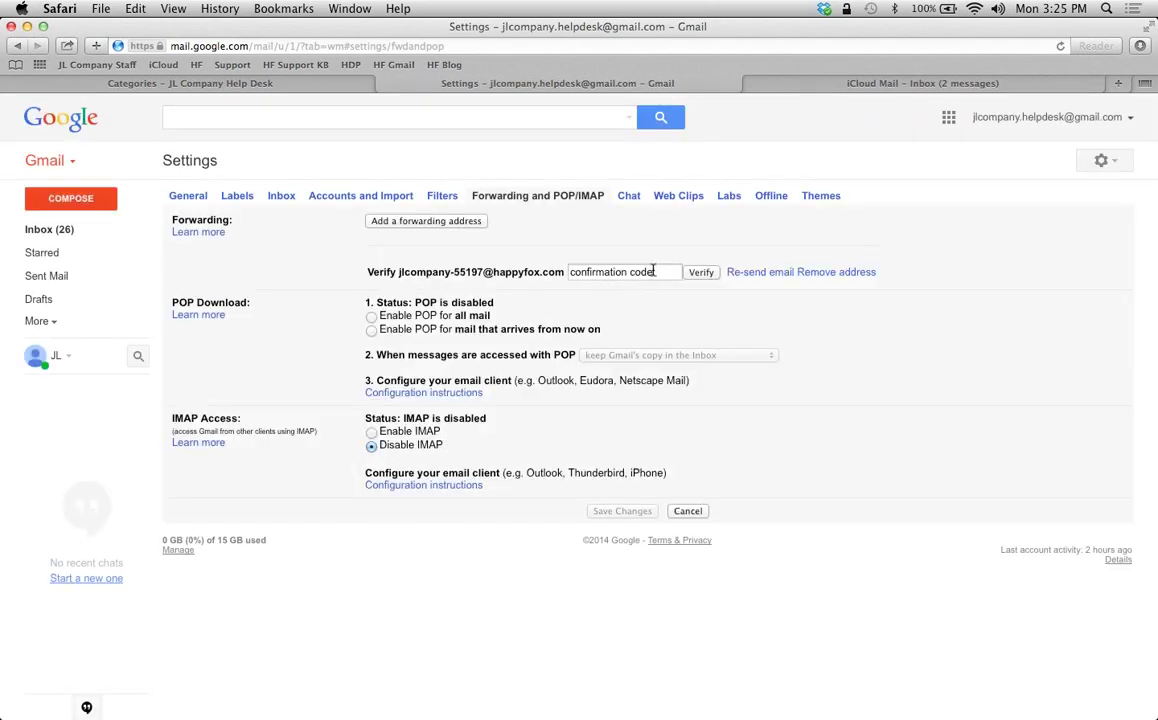
drag(656, 272, 565, 272)
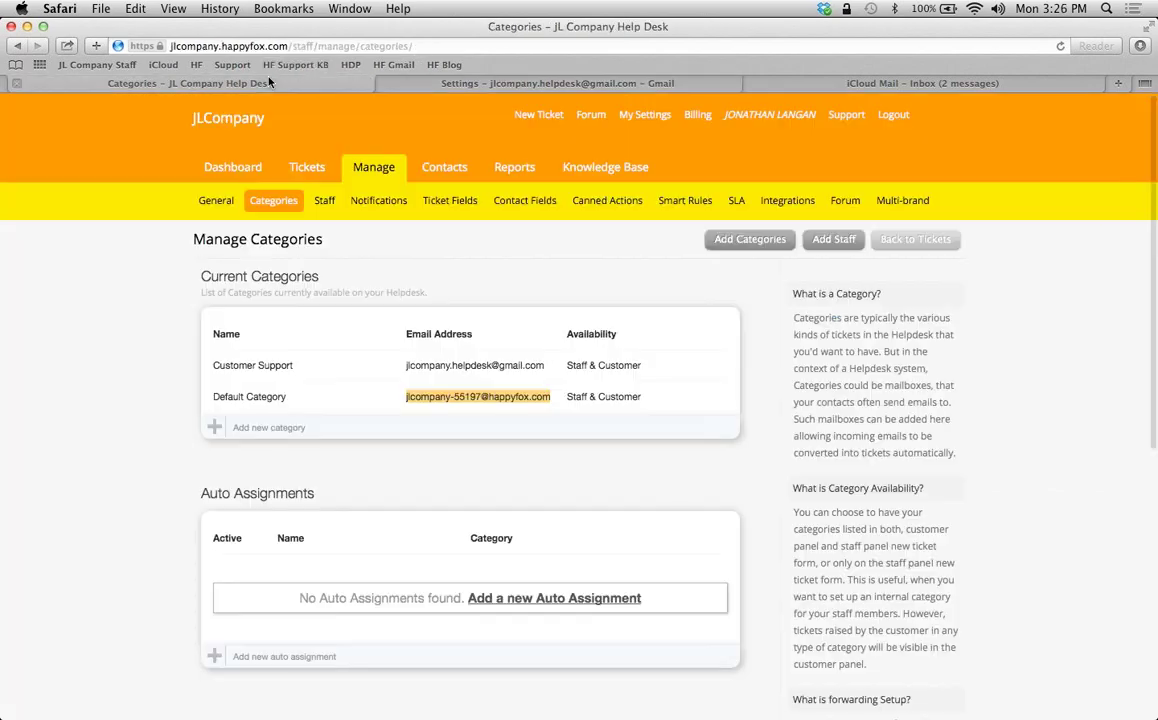
click(268, 84)
Copy the confirmation code from the pending Gmail Forwarding Confirmation ticket
click(302, 166)
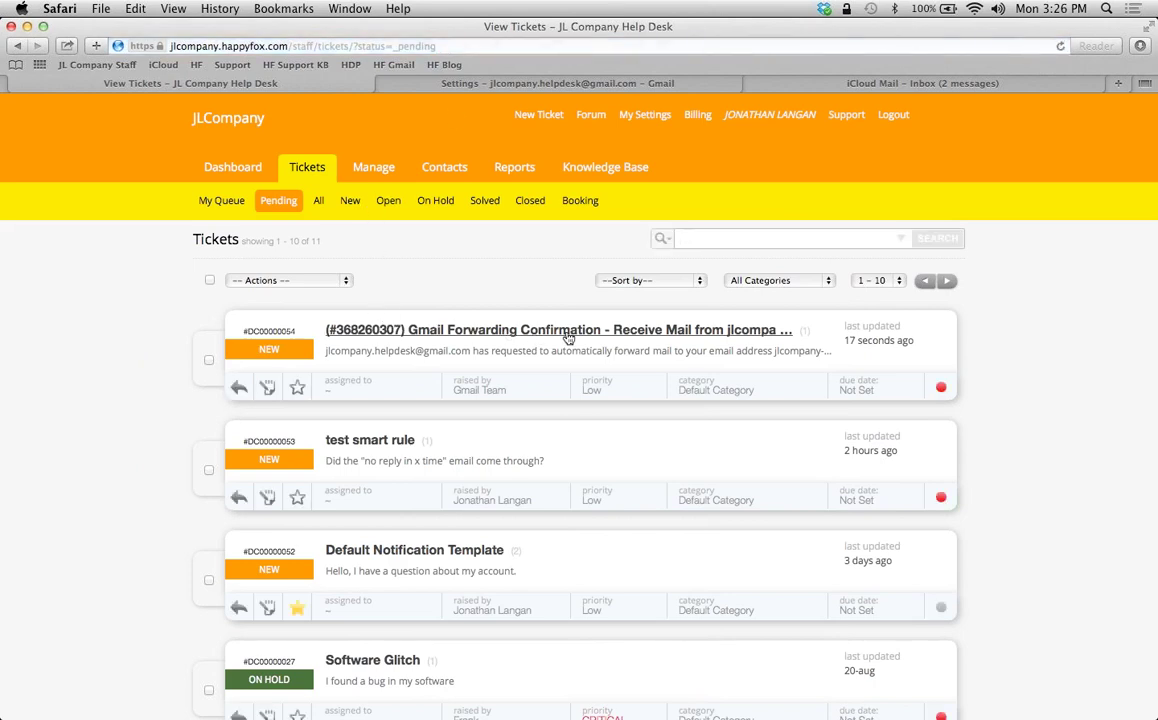
click(435, 332)
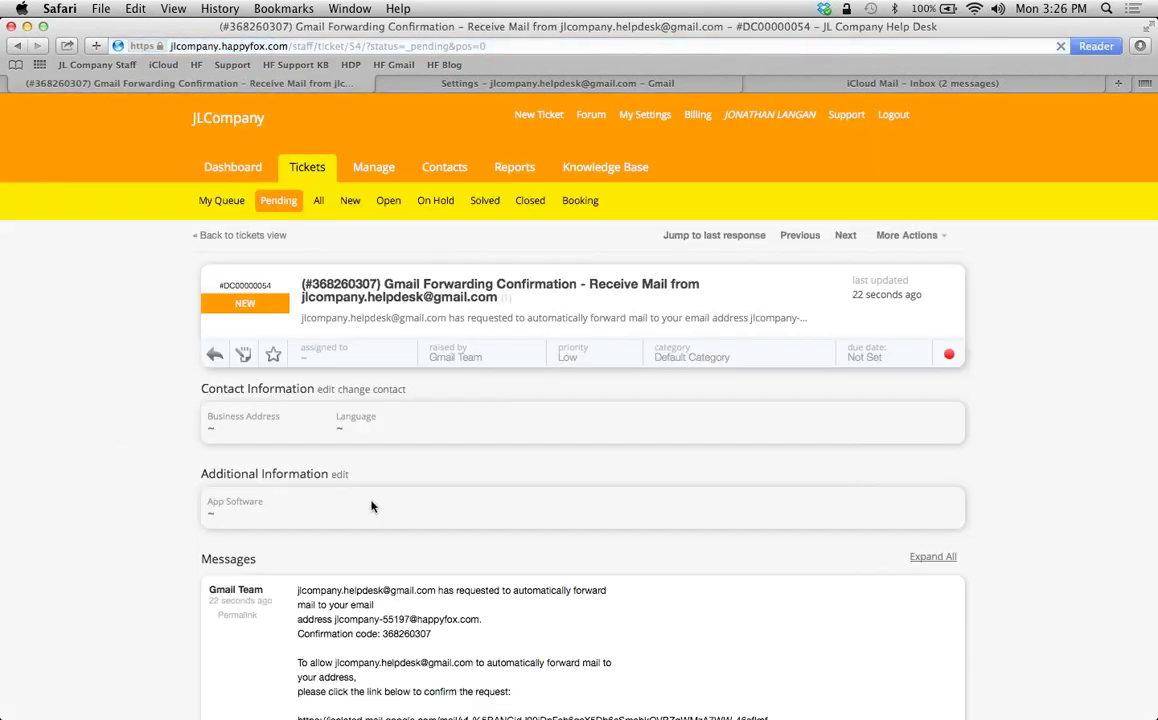
scroll(373, 512, down, 2)
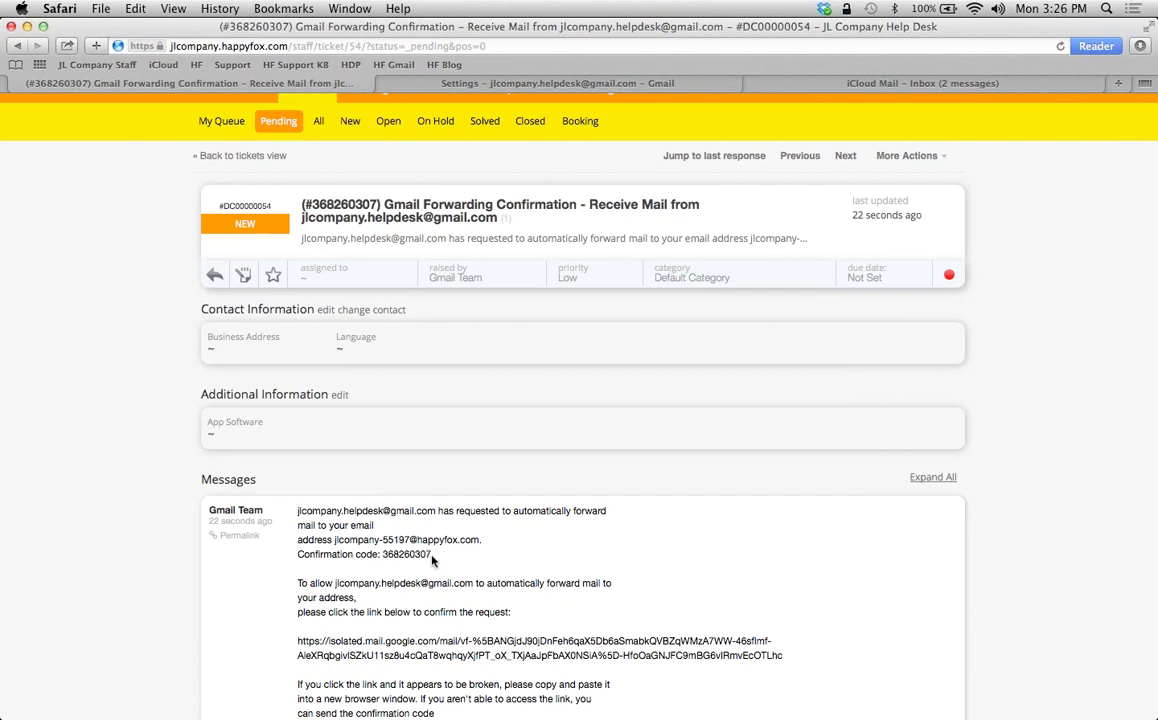
drag(432, 558, 384, 555)
key(super+c)
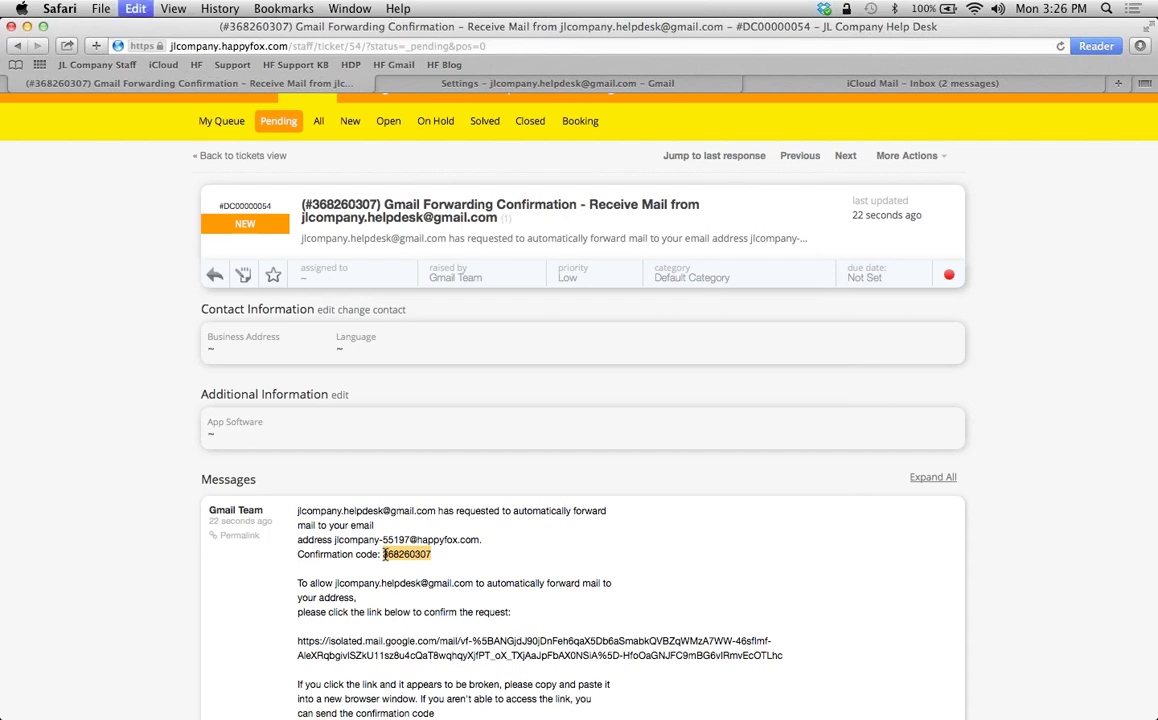
Verify the HappyFox address with the pasted code and forward incoming mail to it, keeping Gmail's copy
key(ctrl+Tab)
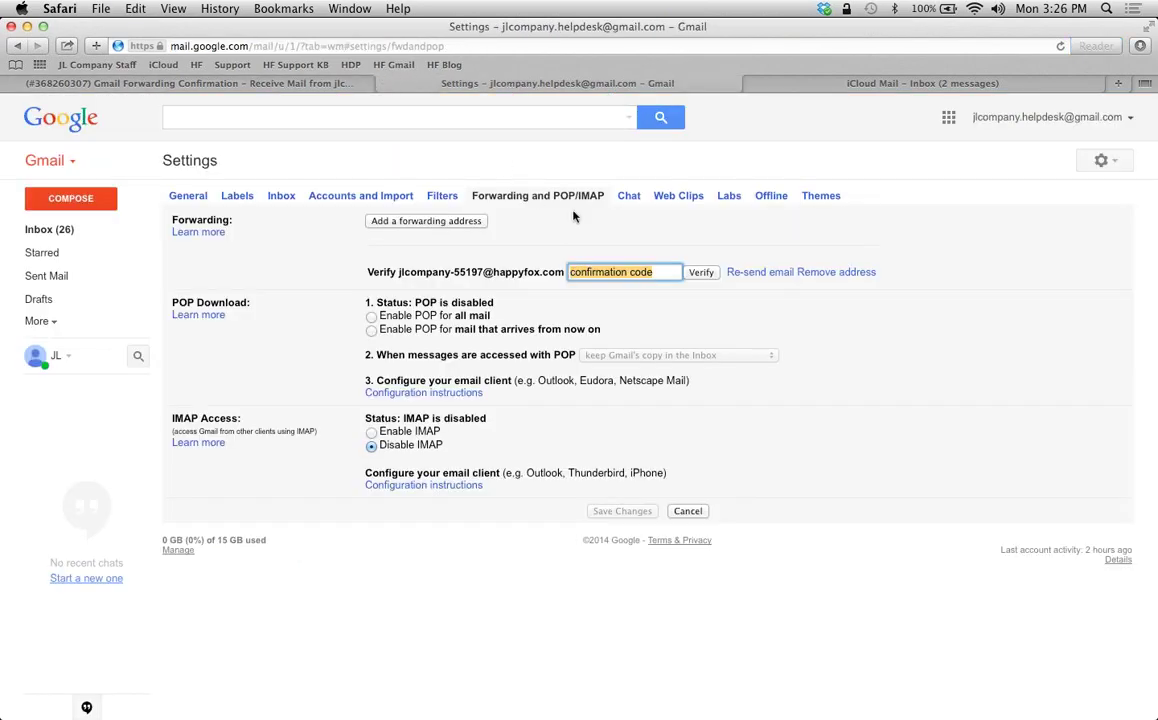
key(super+v)
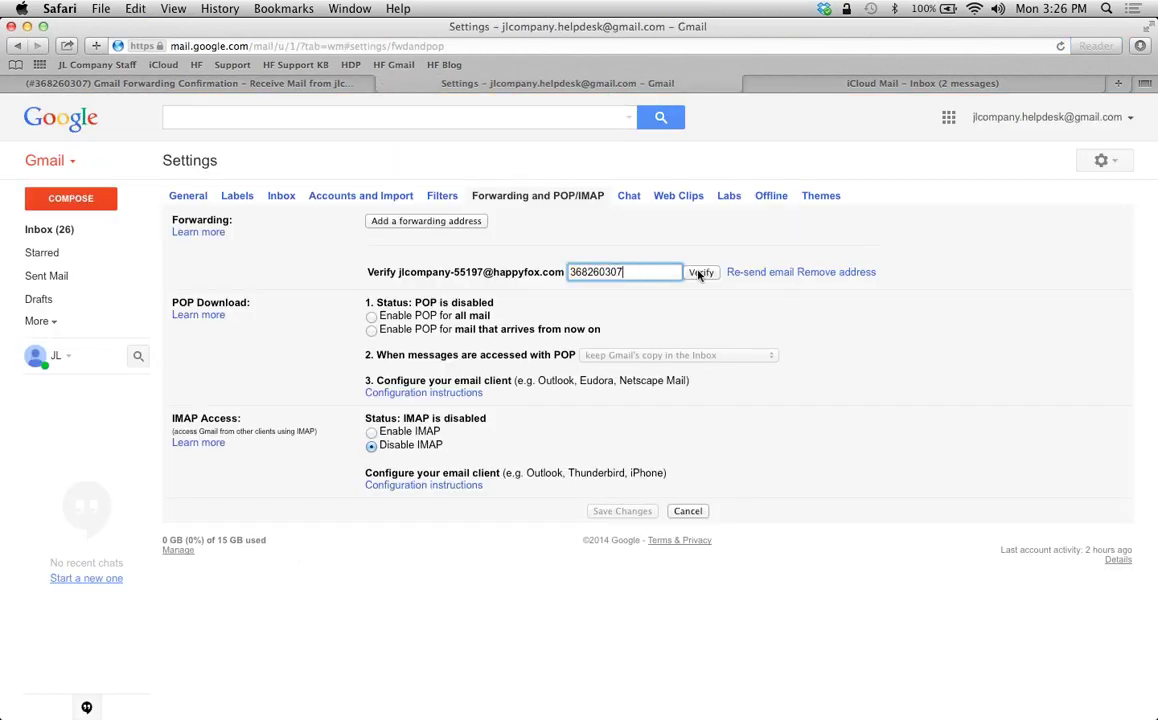
click(700, 273)
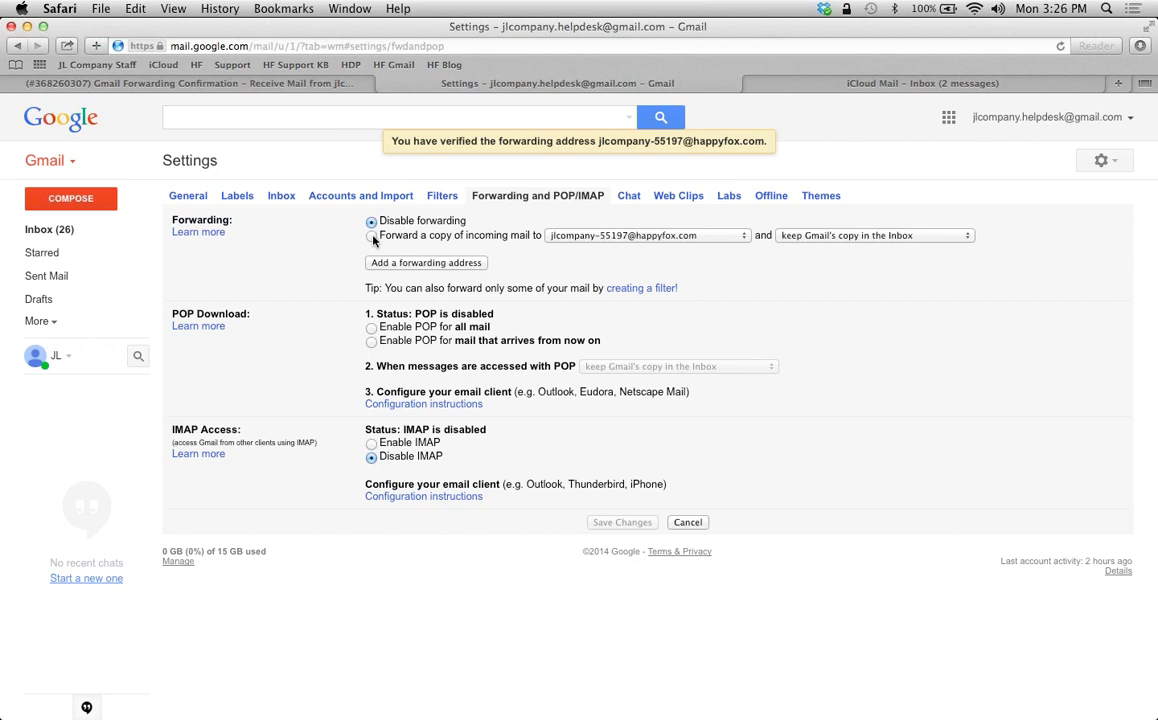
click(371, 237)
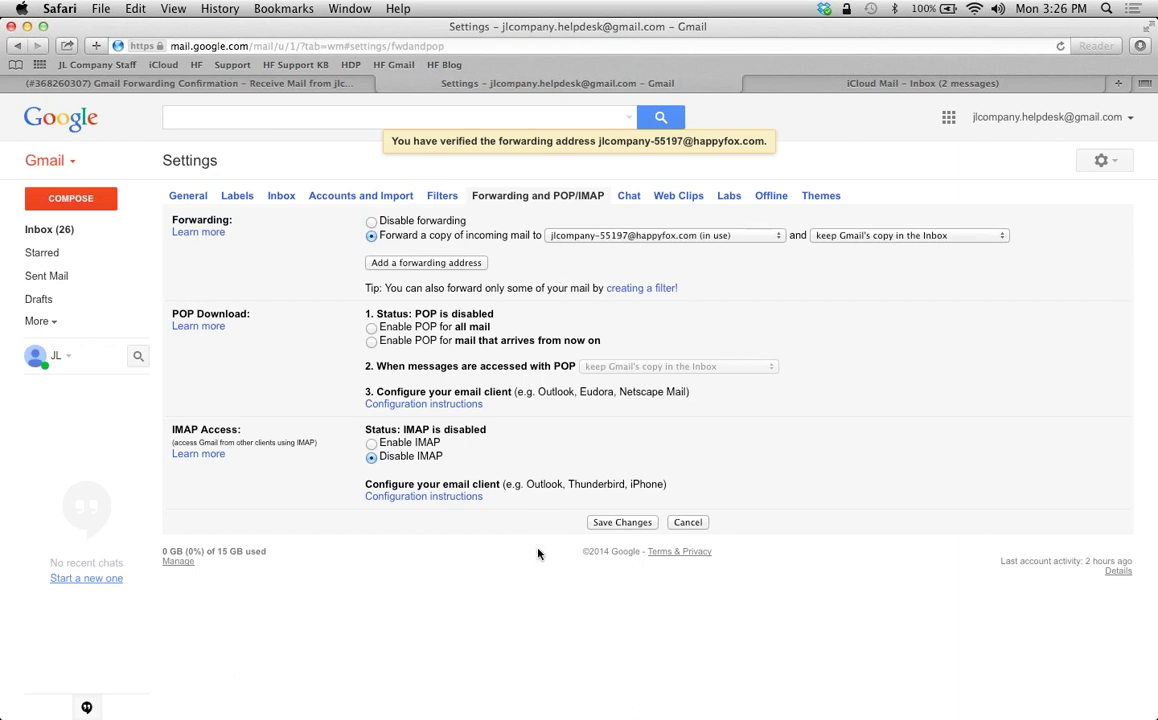
click(605, 523)
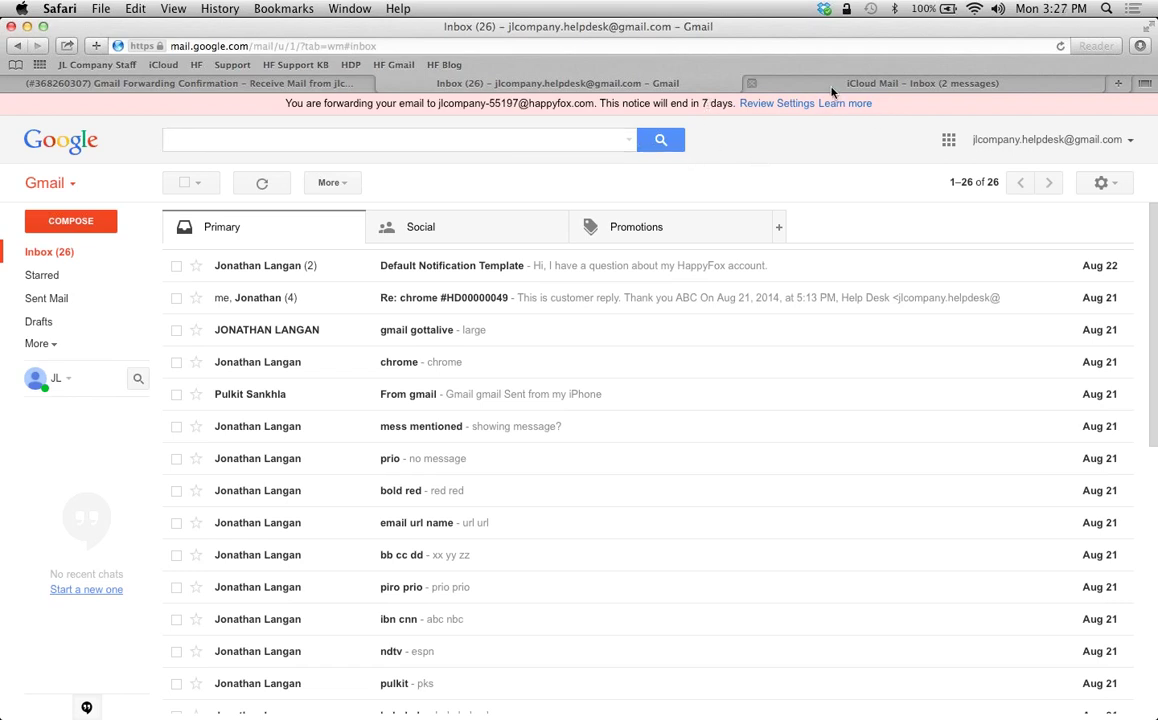
Start a new iCloud message to the help desk Gmail address with subject 'helllllp'
click(870, 87)
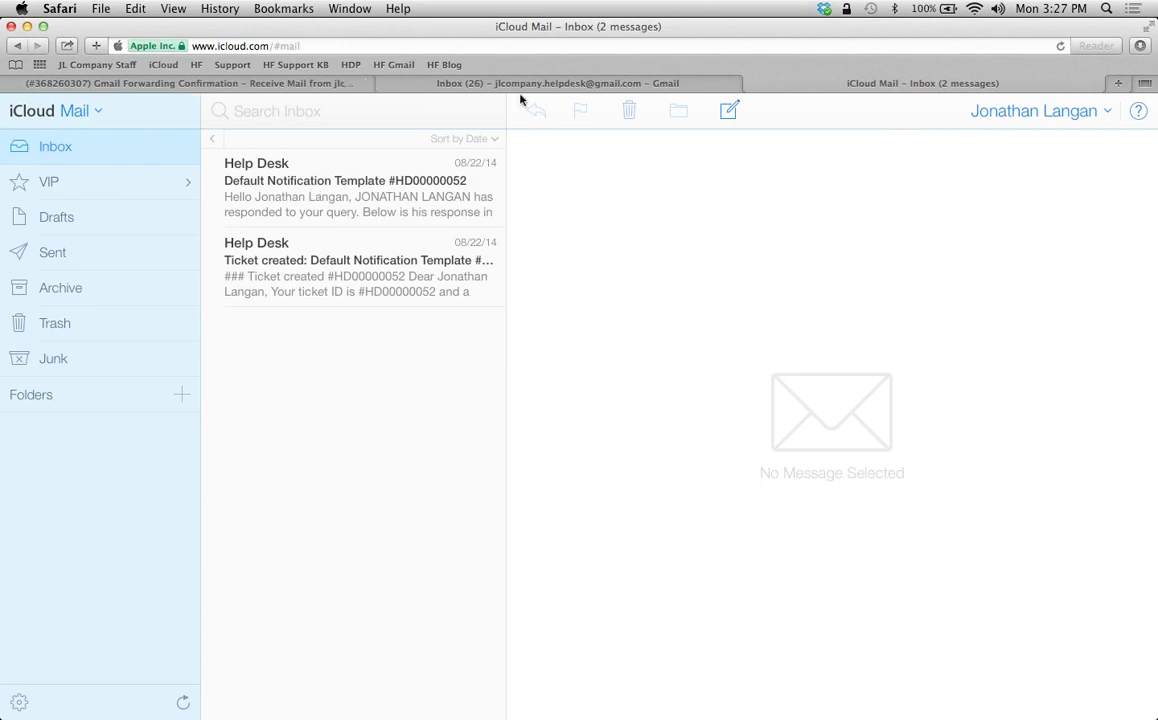
click(733, 112)
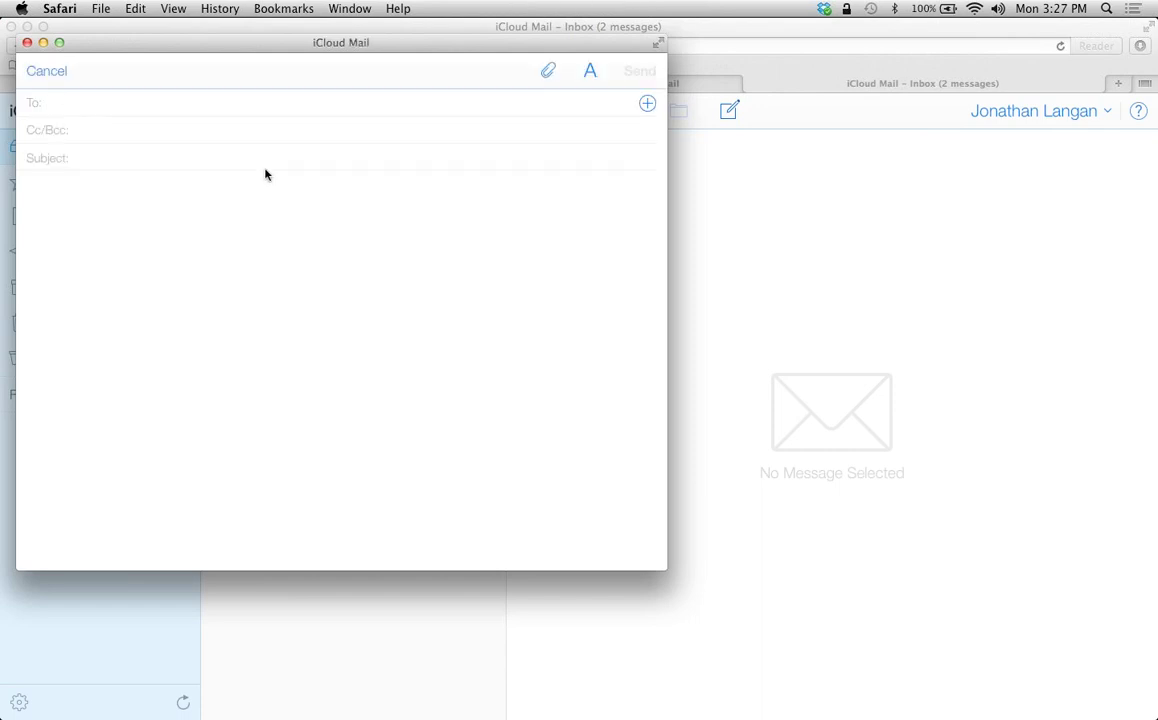
text(j)
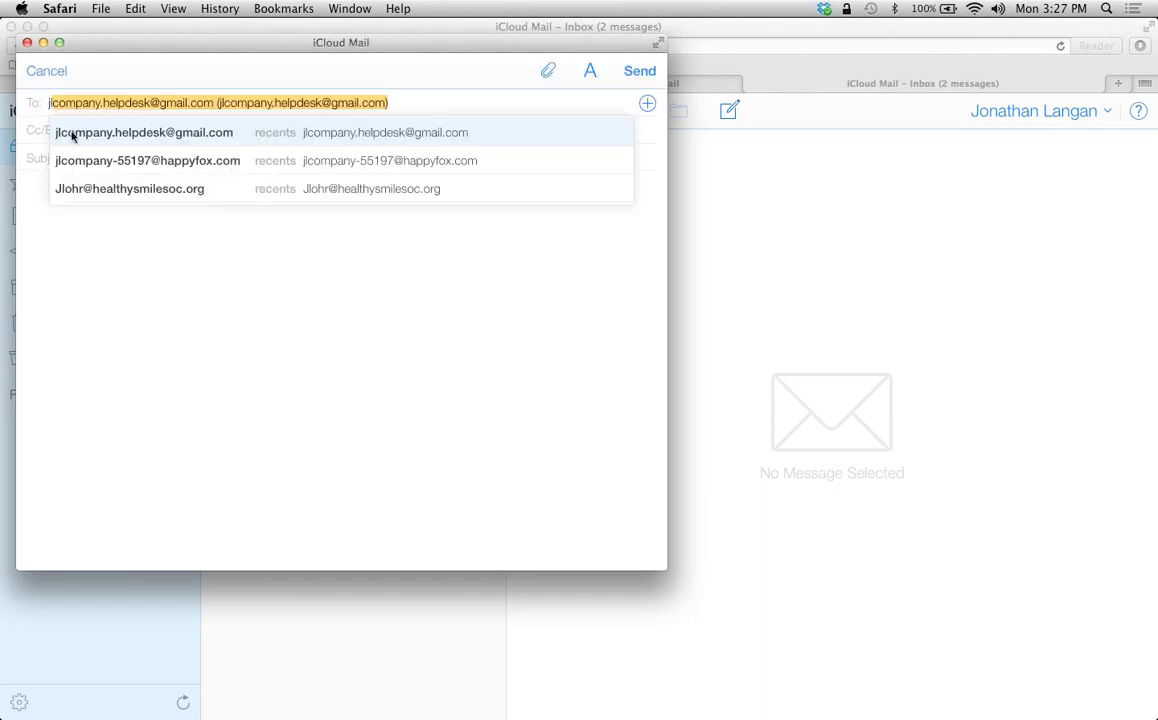
key(Return)
click(159, 160)
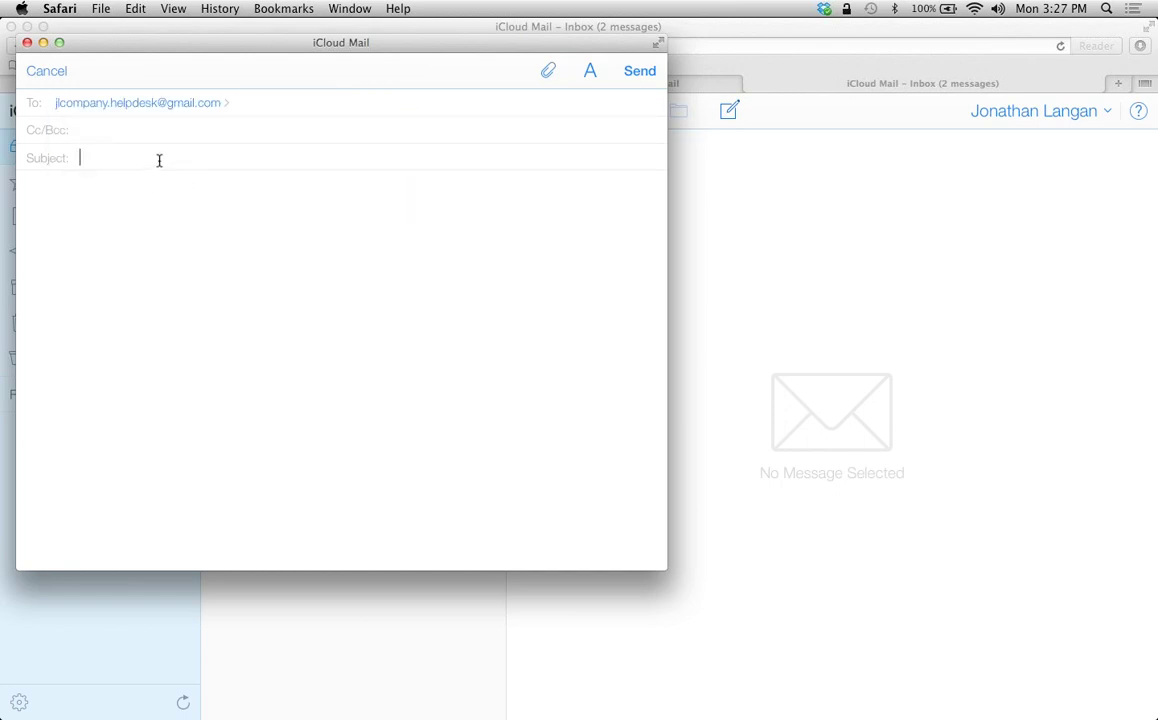
text(helllllp)
Write the body 'I want to buy your product!!!' and send the message
key(Tab)
text(I a)
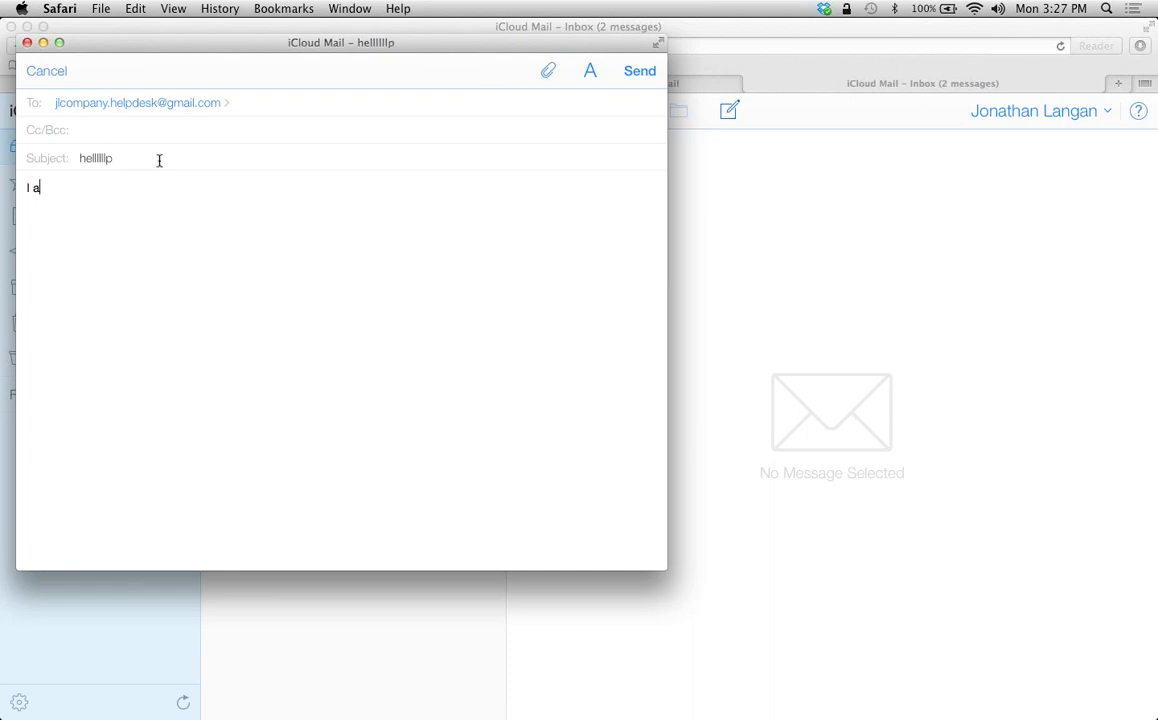
key(BackSpace)
text(want to buy your product)
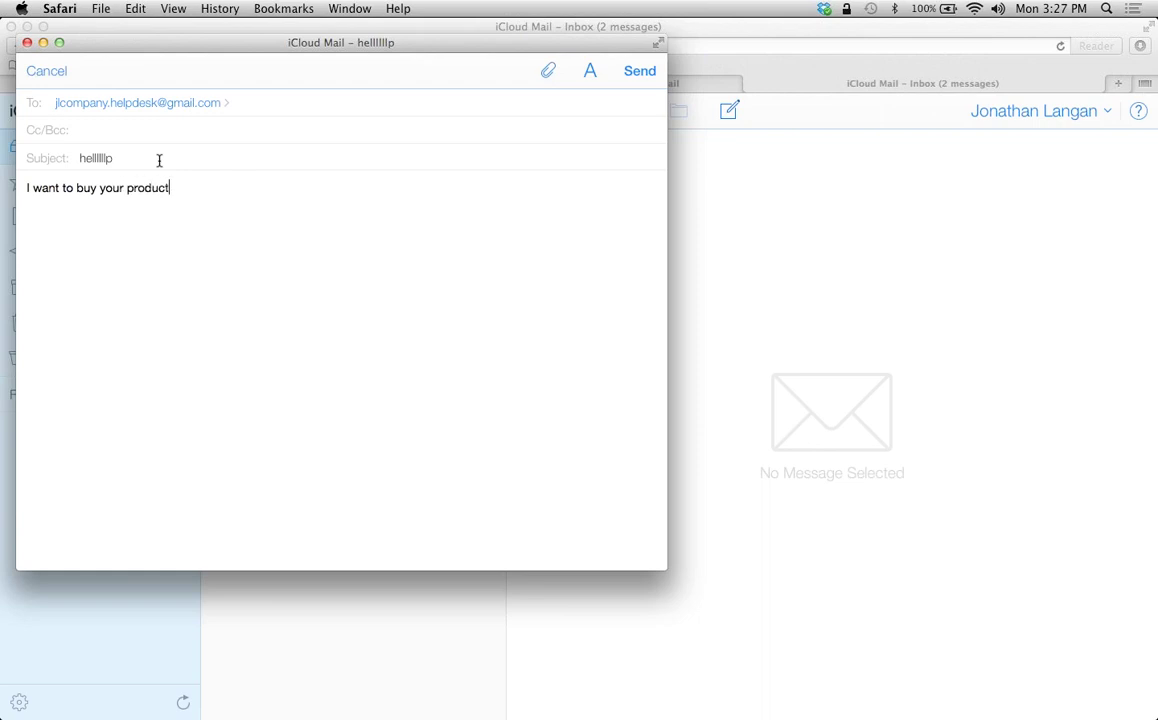
text(!!!)
key(BackSpace)
key(BackSpace)
text(!!)
click(638, 72)
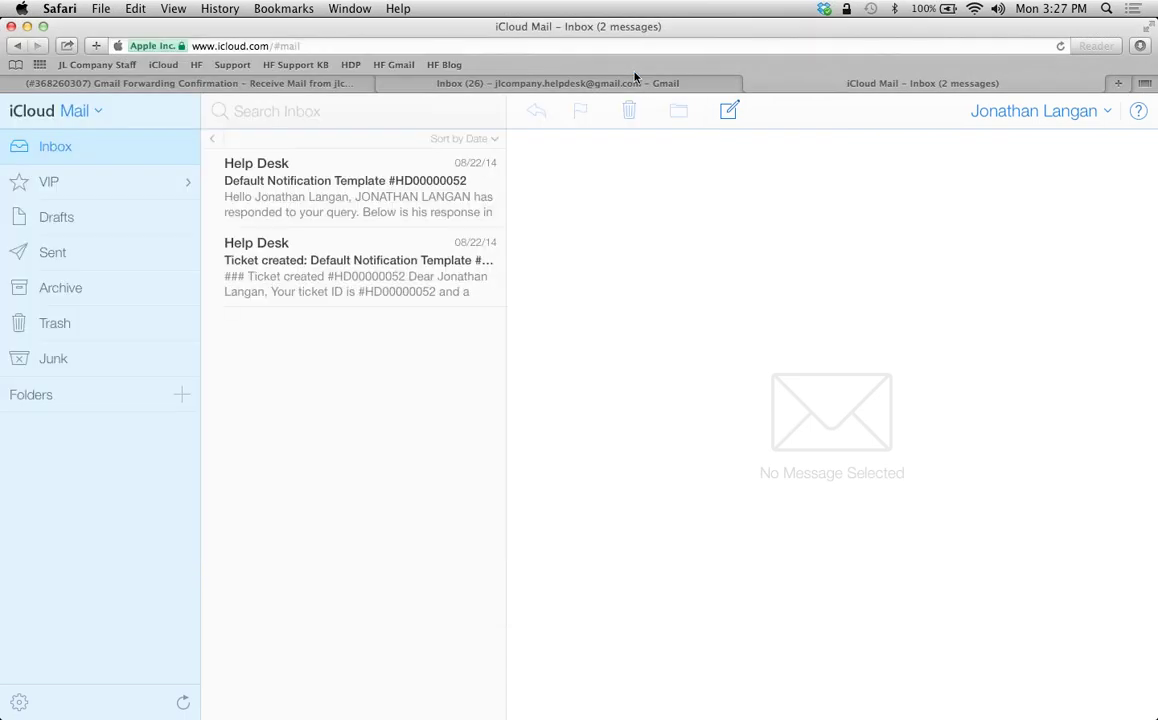
Confirm the test message arrived in the Gmail inbox, then return to HappyFox
click(463, 84)
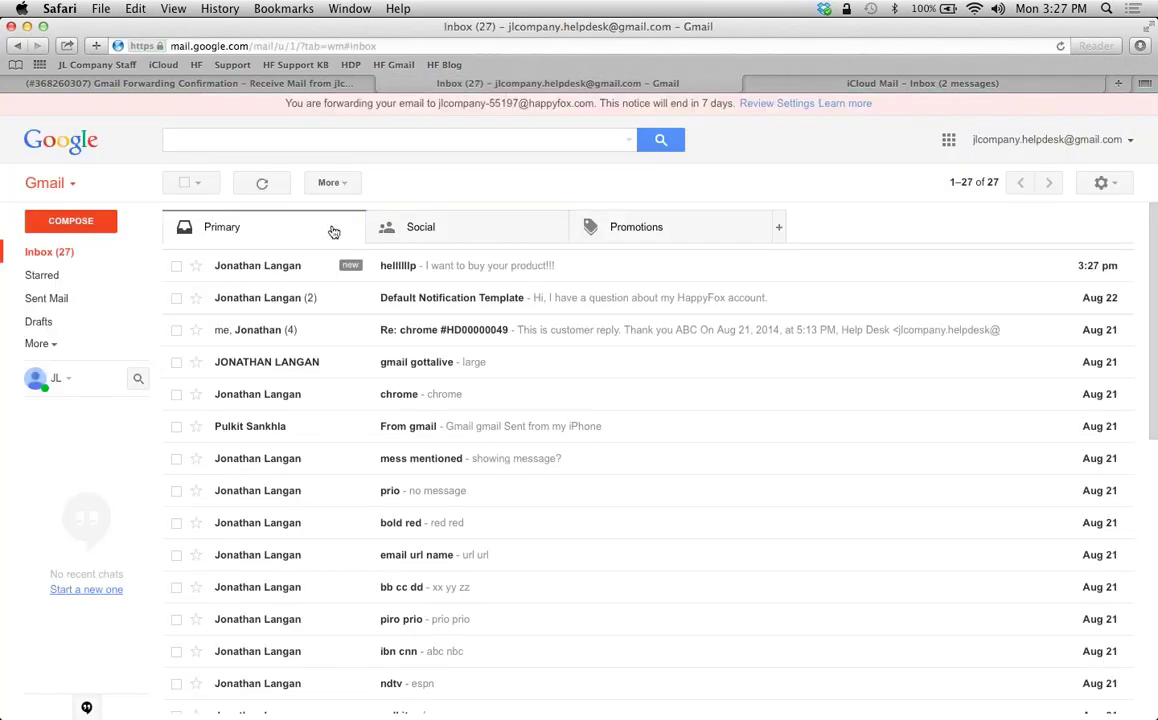
click(173, 80)
scroll(153, 126, up, 2)
Open the newest pending ticket CS00000055, the test message filed under Customer Support
click(298, 171)
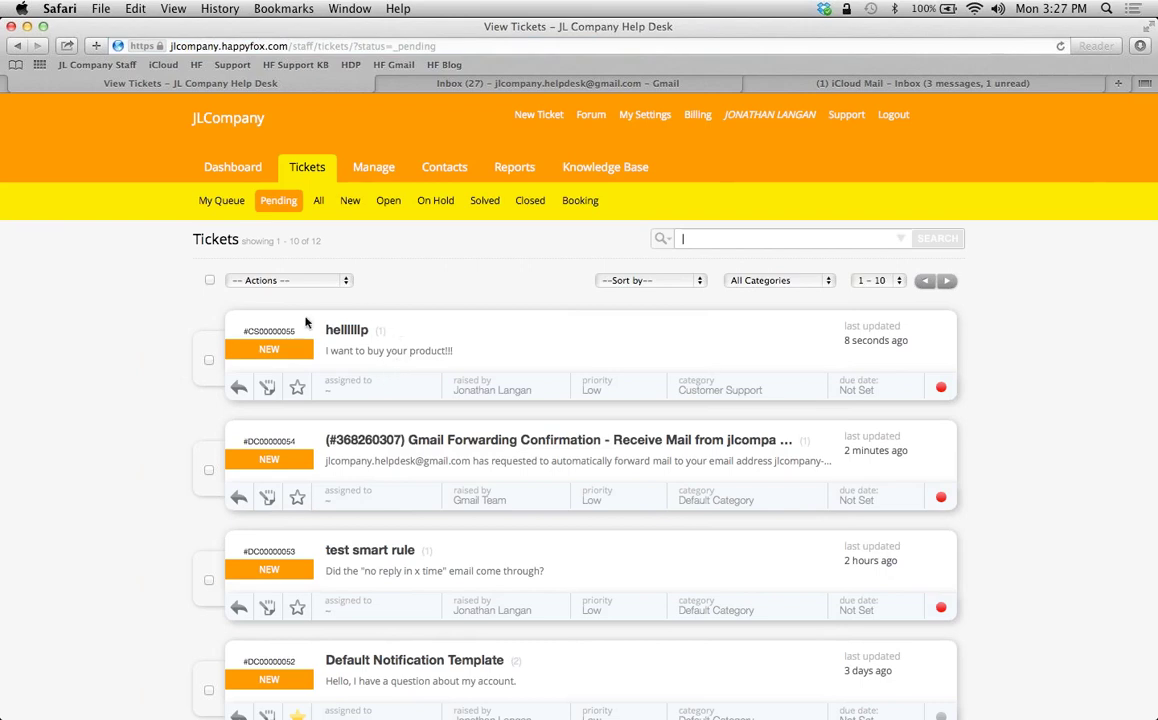
click(349, 336)
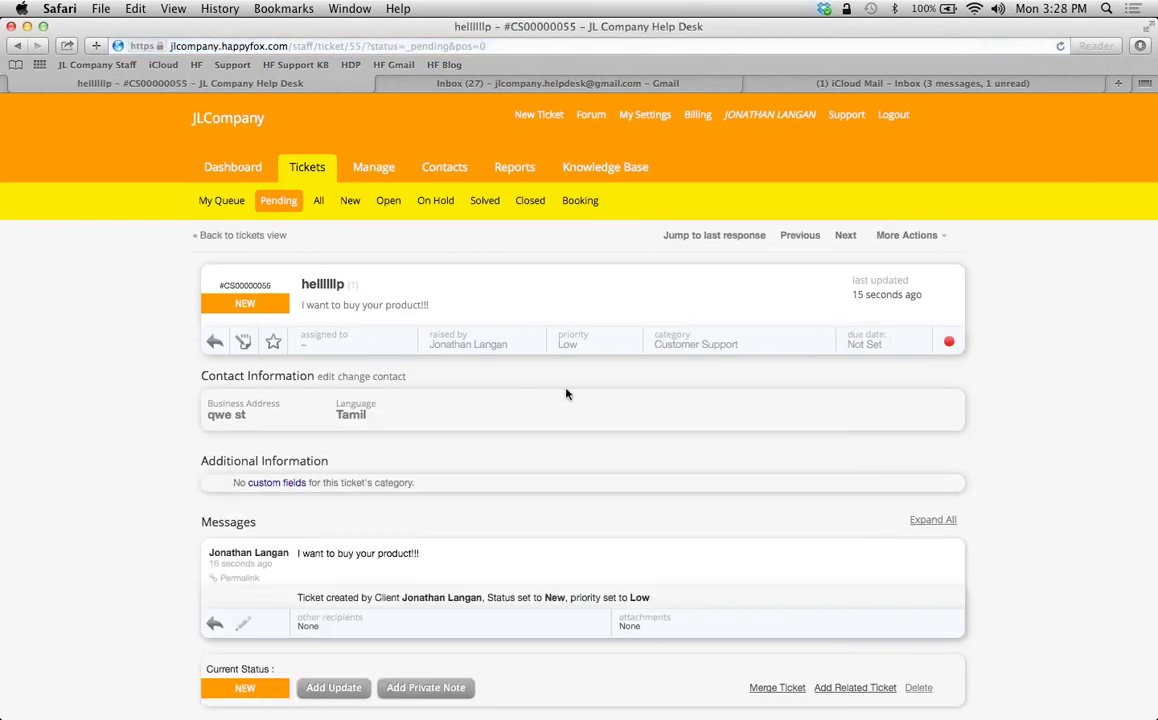
scroll(956, 388, down, 3)
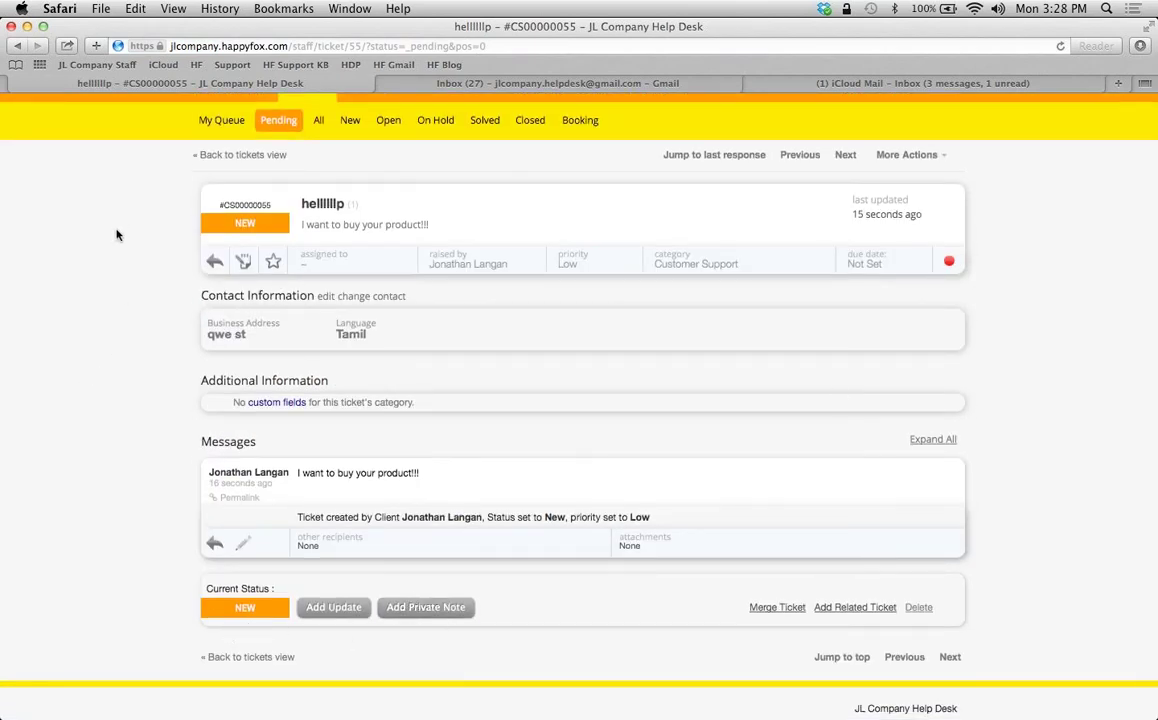
Switch back to the Gmail inbox showing the test message at the top
click(492, 88)
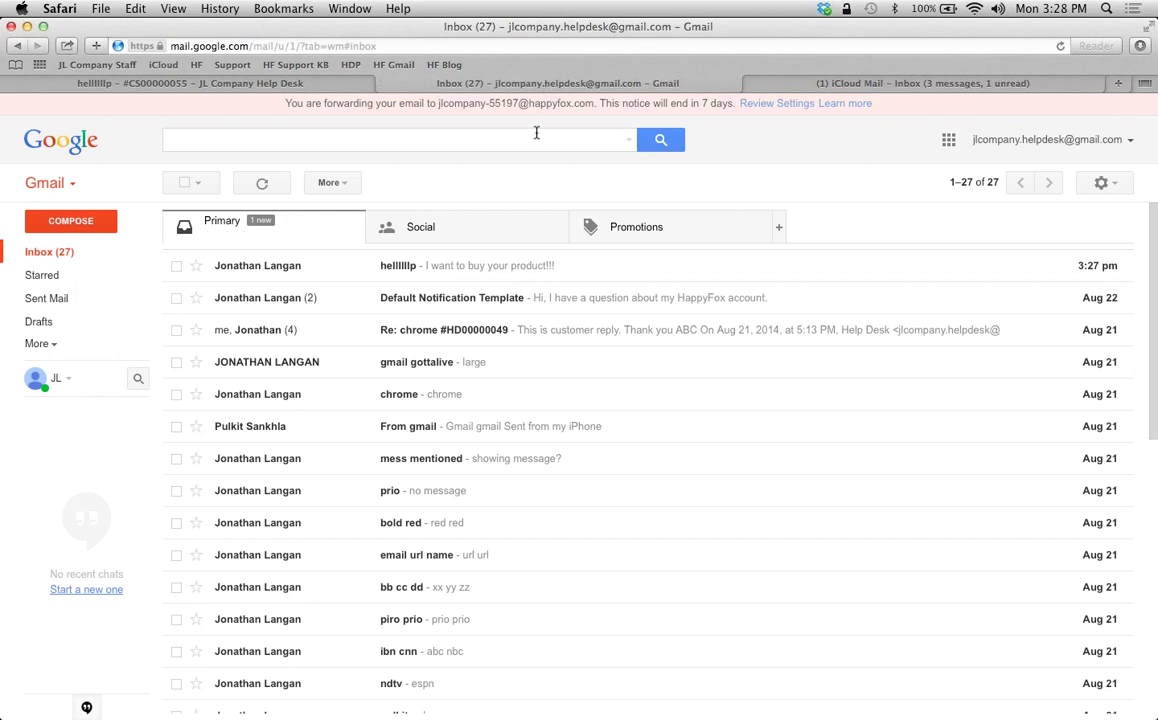